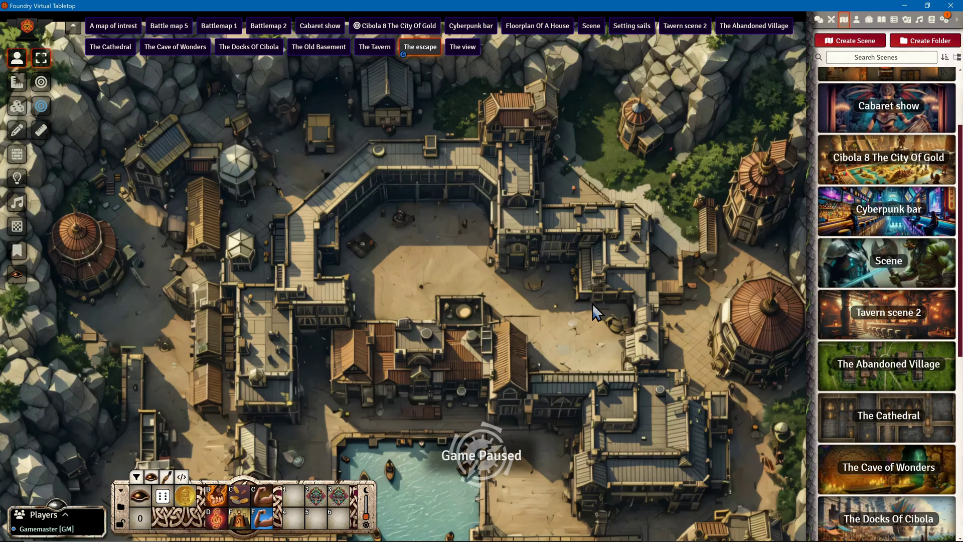
scroll(592, 302, down, 5)
scroll(605, 406, up, 2)
scroll(574, 234, down, 2)
scroll(574, 234, up, 5)
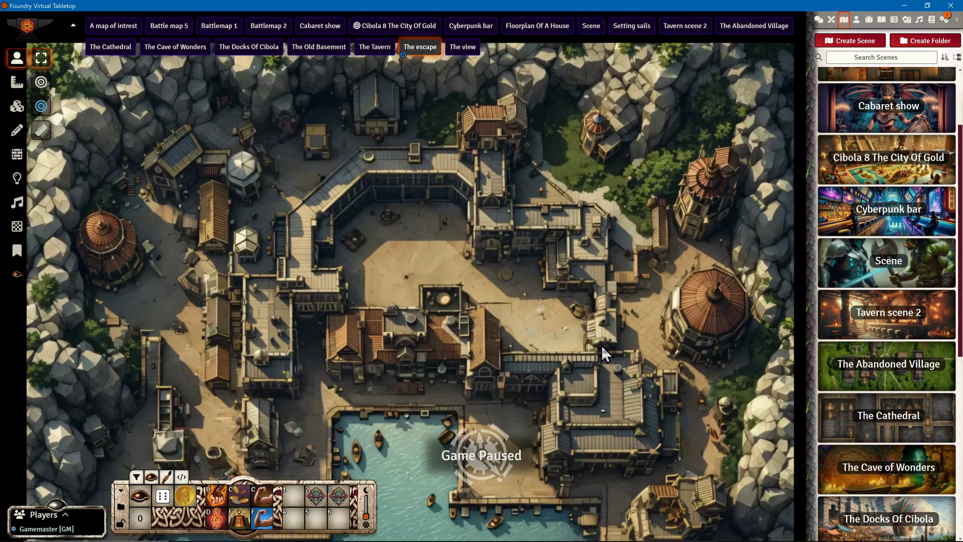
scroll(600, 345, up, 2)
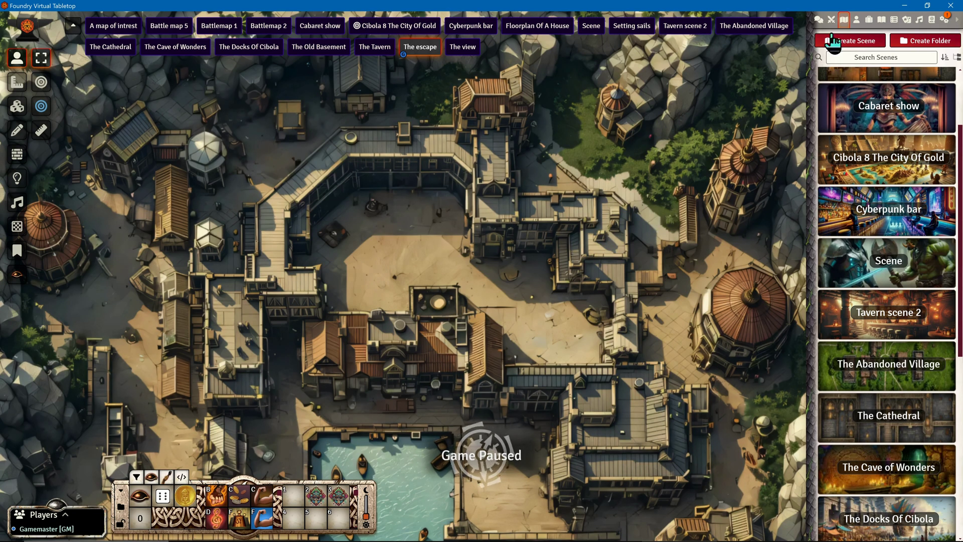
- Place the Cibola 8 launcher from the chat controls in an empty macro hotbar slot and open its wheel menu
click(819, 19)
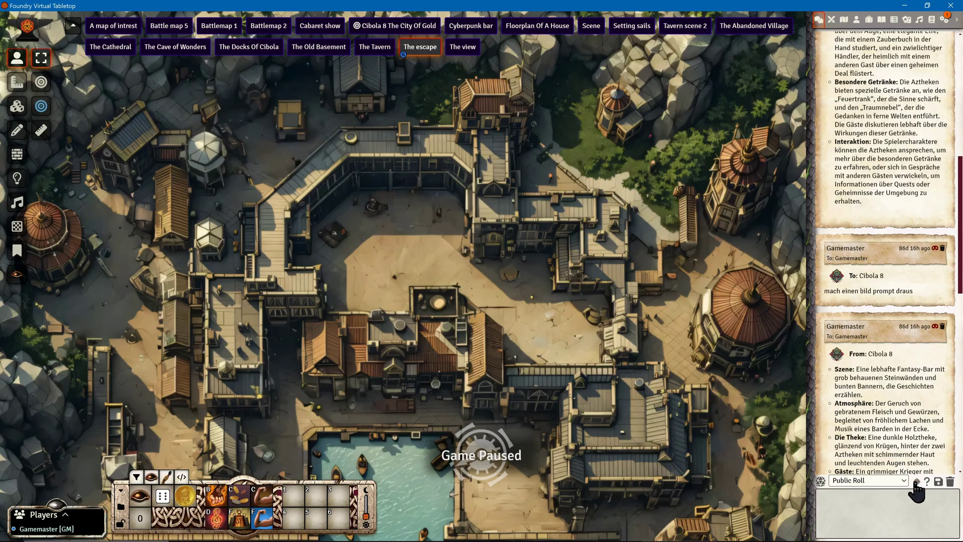
drag(916, 481, 340, 496)
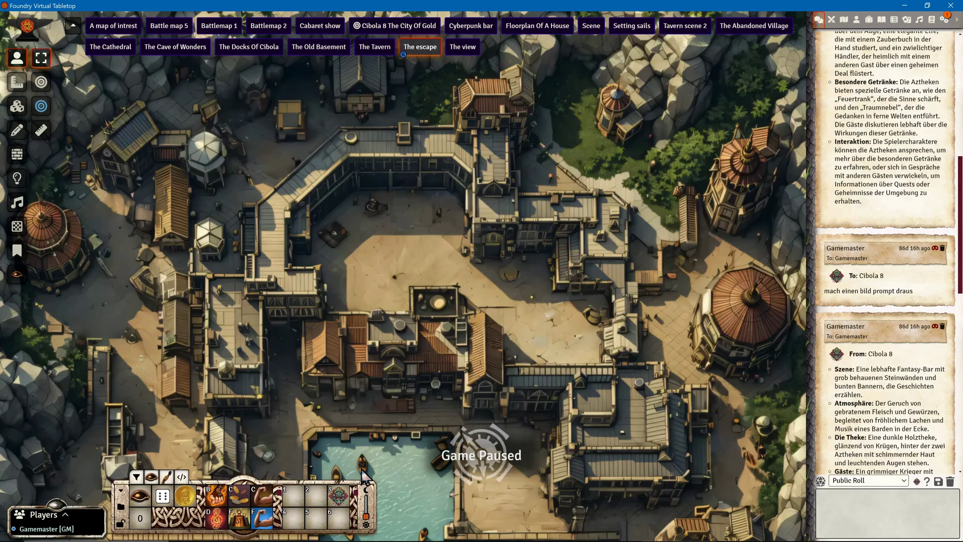
click(341, 497)
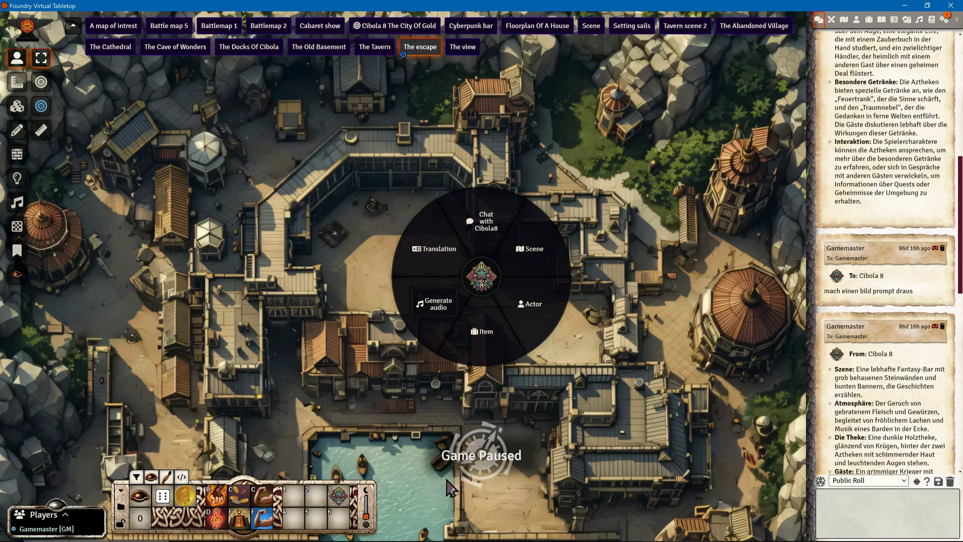
- Create a new actor named Goblin Warrior of type Creature with no folder through Cibola 8
mouse_move(533, 314)
click(551, 371)
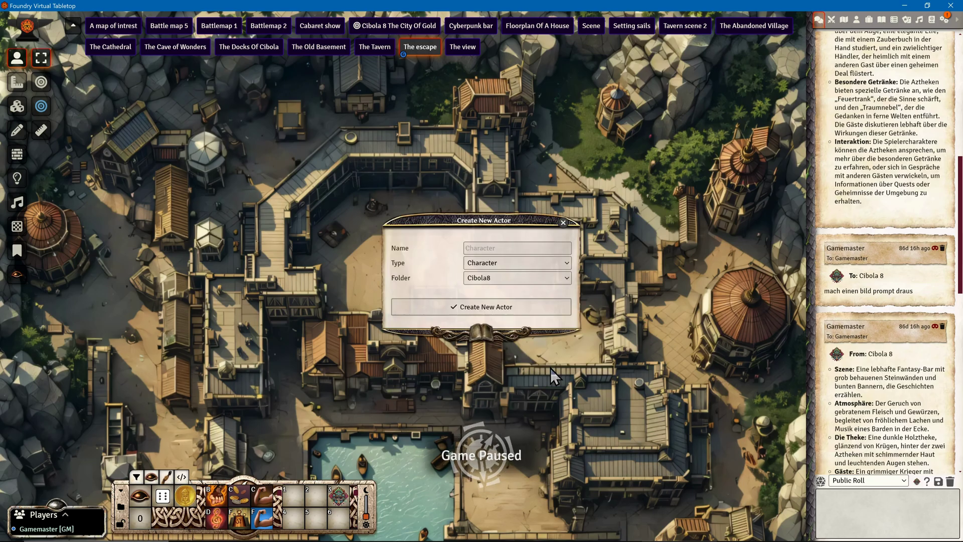
click(489, 247)
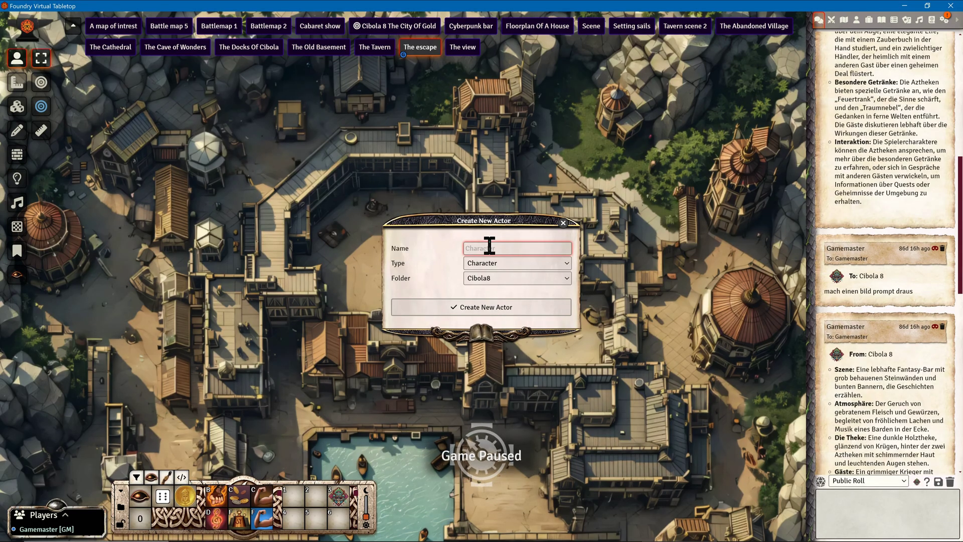
text(Goblin Warrior)
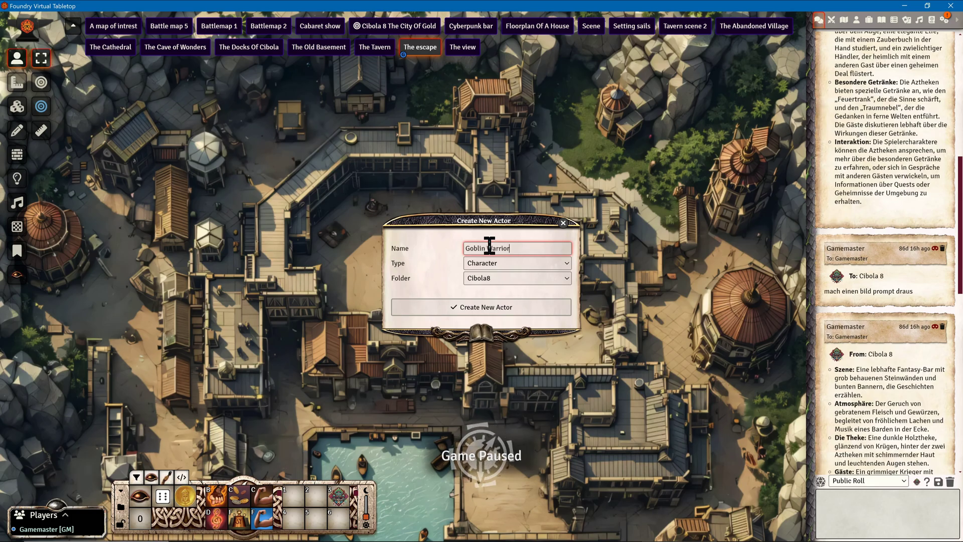
click(499, 263)
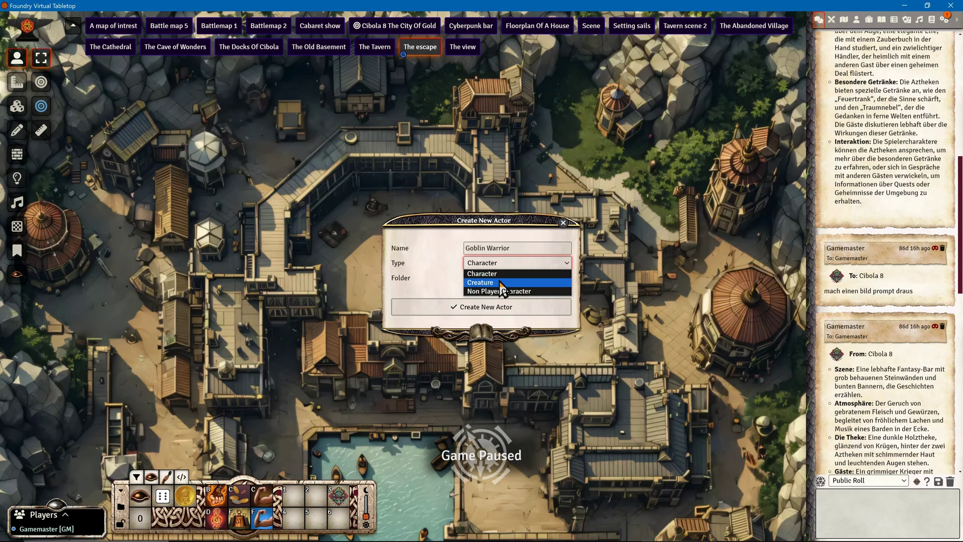
click(498, 282)
click(488, 278)
click(463, 284)
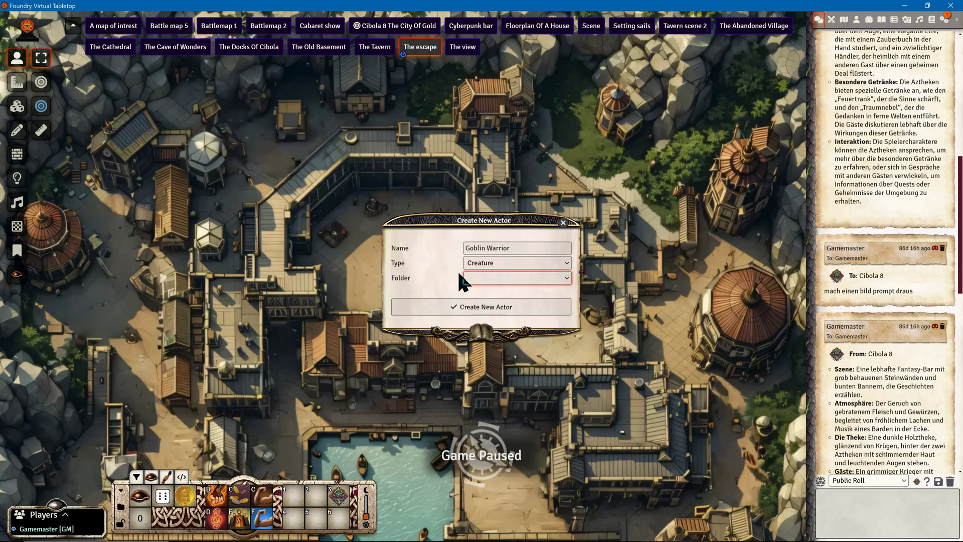
click(466, 308)
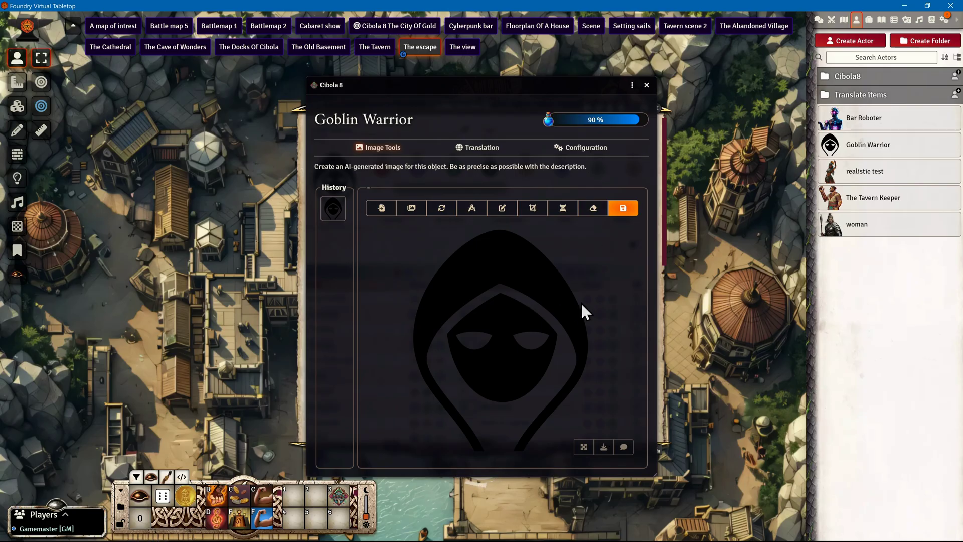
- Open image generation for the Goblin Warrior and examine the available image models with their ratings, tags and mana costs
click(442, 207)
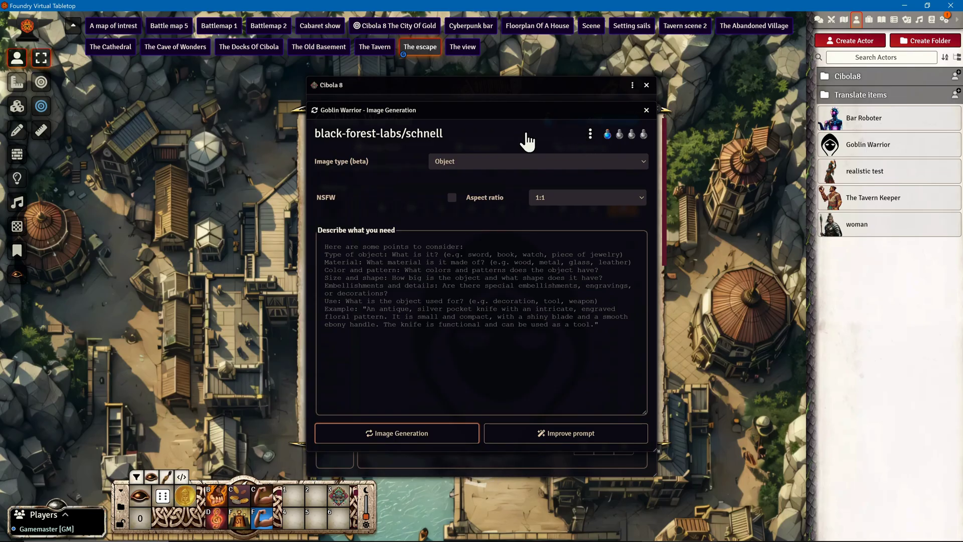
click(591, 135)
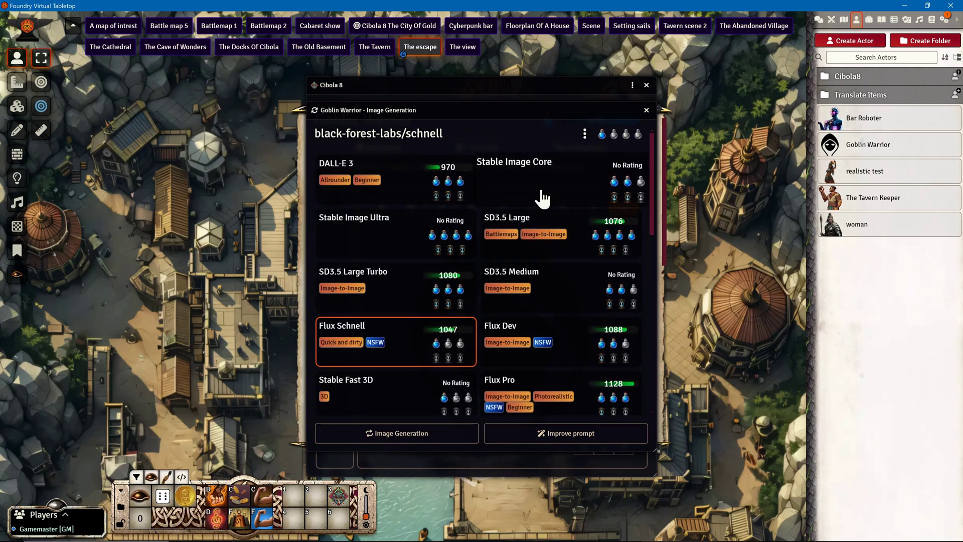
scroll(542, 199, down, 7)
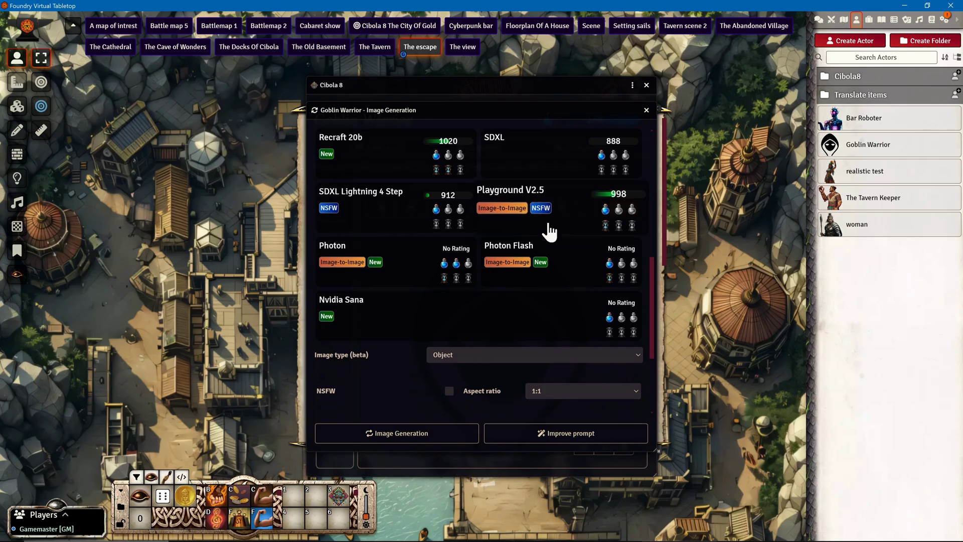
scroll(550, 231, up, 8)
scroll(547, 223, down, 1)
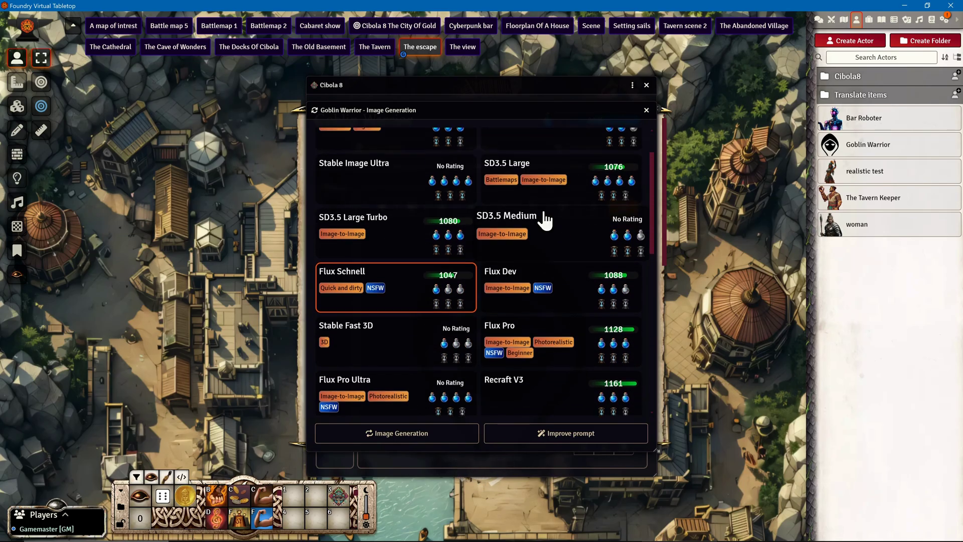
scroll(545, 219, down, 2)
scroll(545, 220, up, 1)
scroll(546, 219, up, 2)
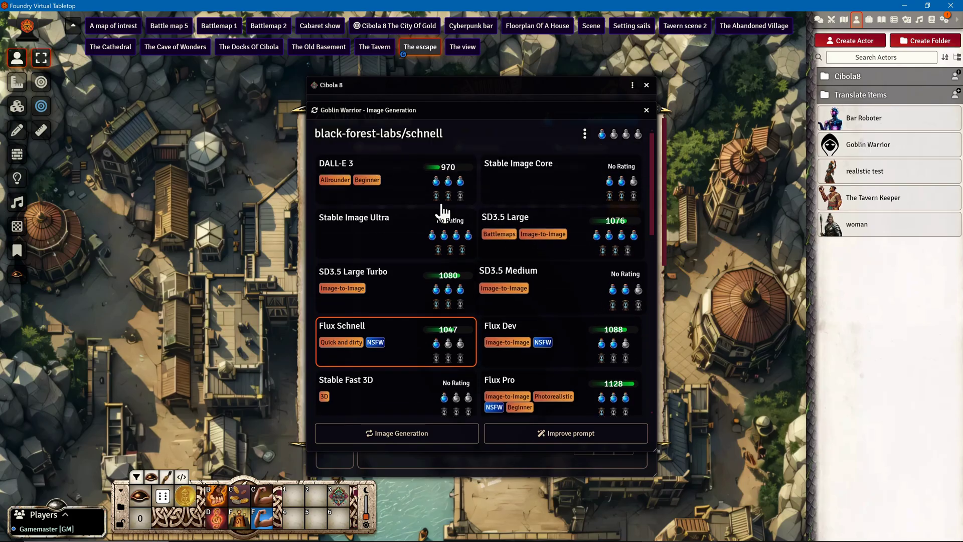
scroll(569, 206, down, 2)
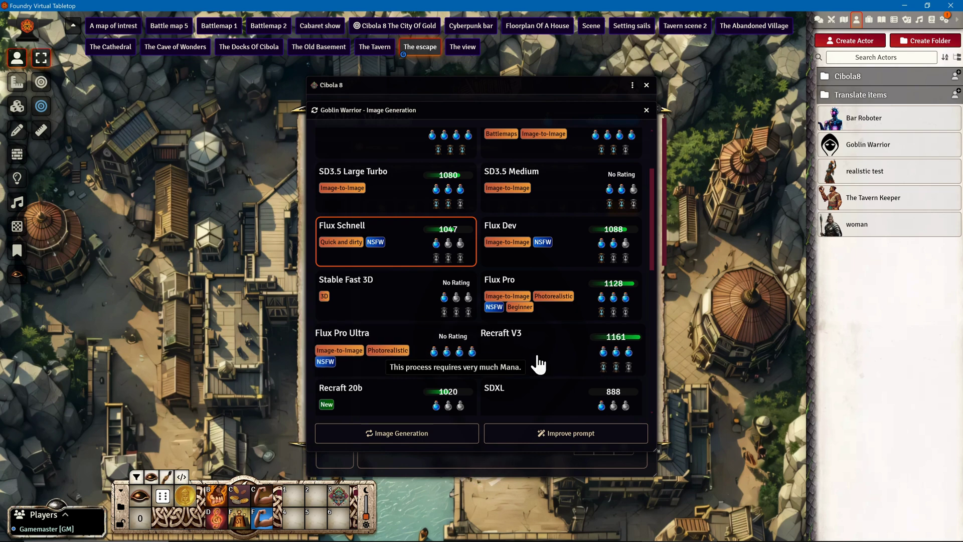
scroll(552, 362, up, 2)
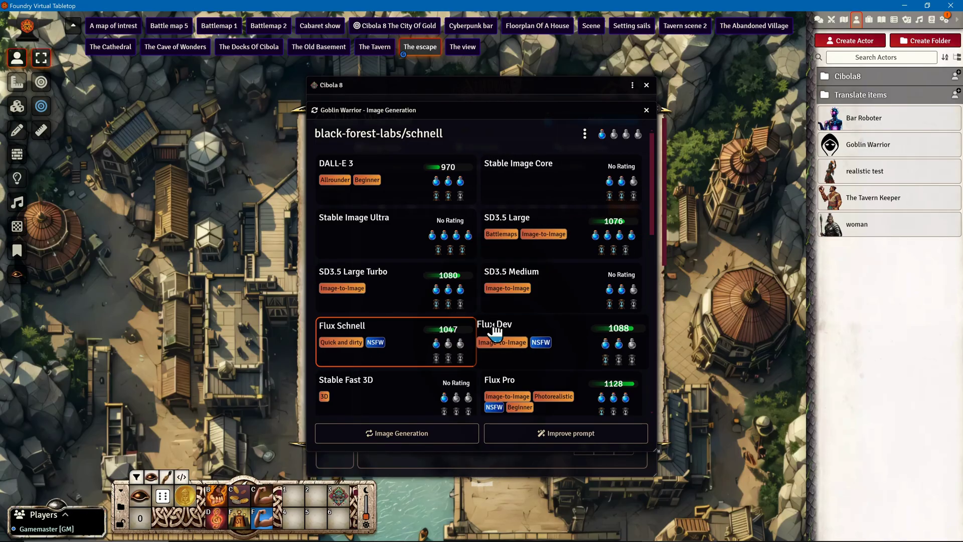
click(584, 133)
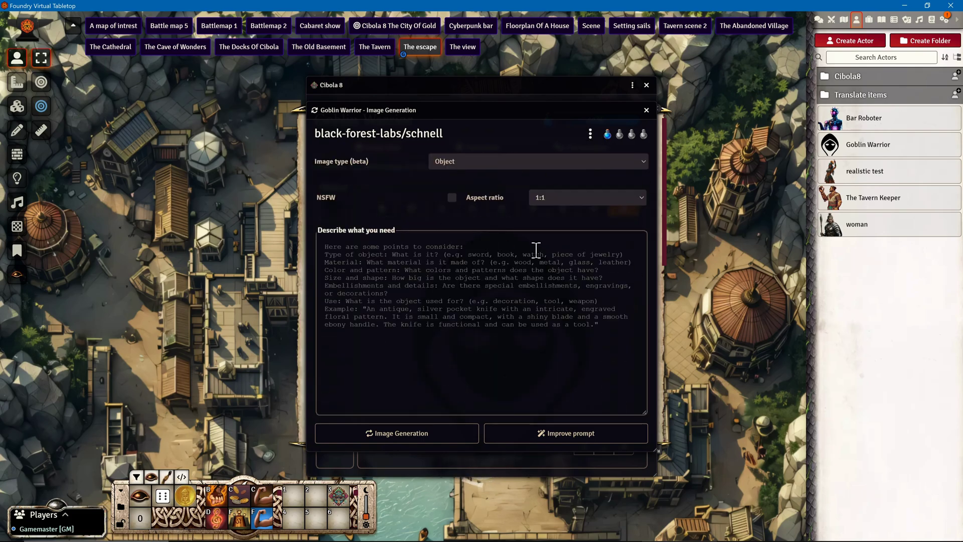
- Describe the wanted image as "A Goblin Warrior" and have Cibola 8 improve the prompt
click(472, 258)
text(A Goblin Warrior)
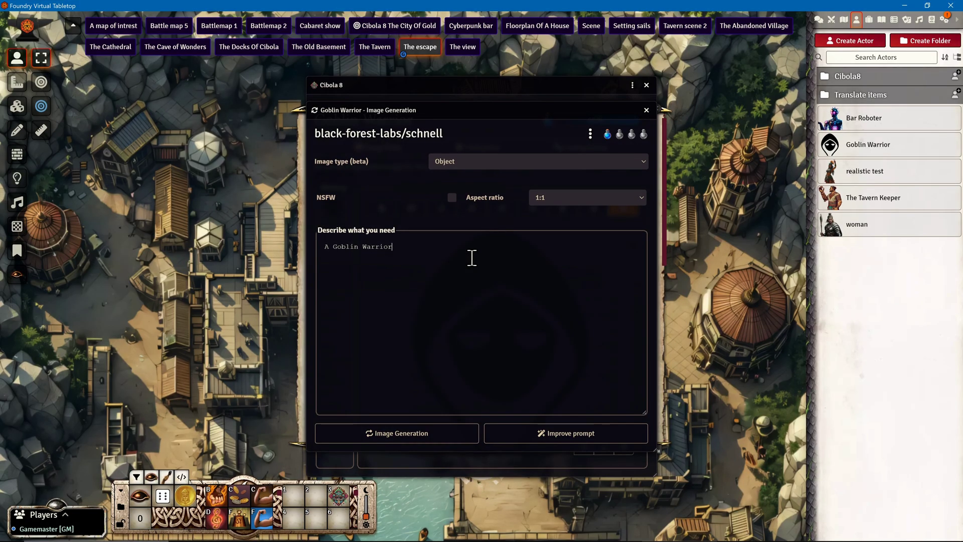
click(514, 432)
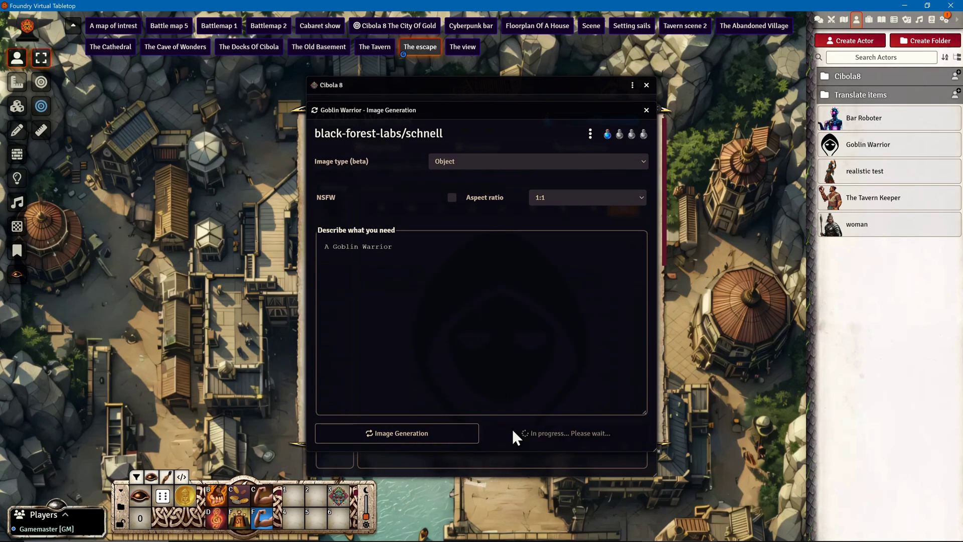
- Generate the goblin image with the image type set to Character and the NSFW option enabled
click(464, 163)
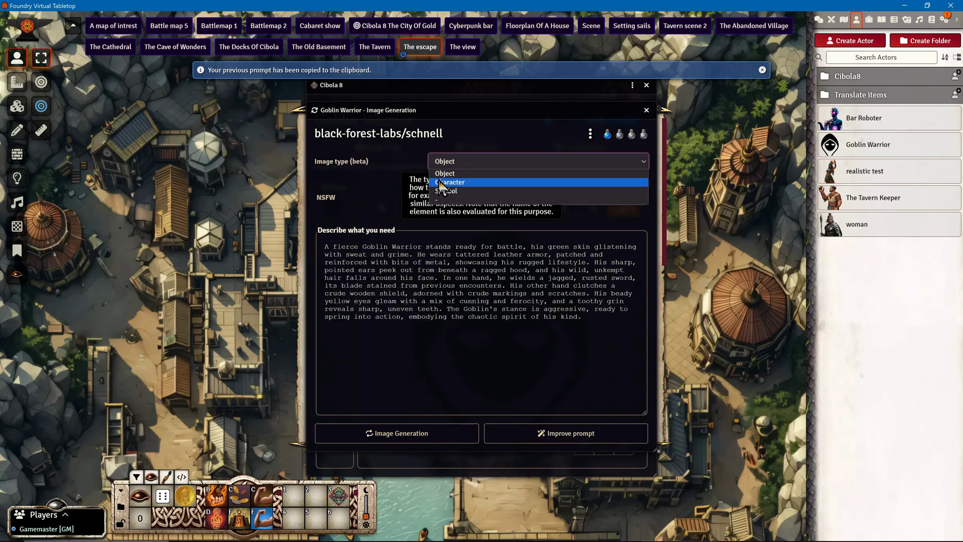
click(445, 183)
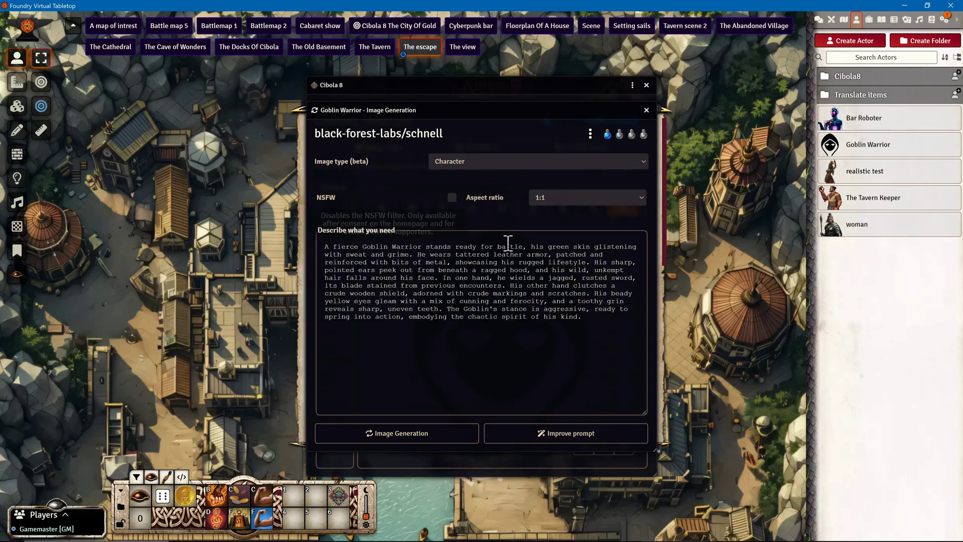
click(452, 197)
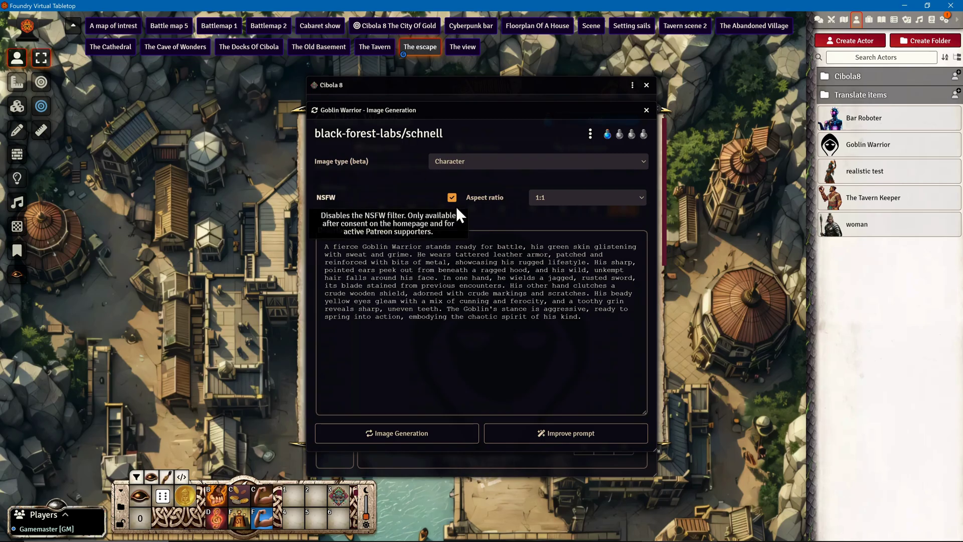
click(422, 434)
- Save the generated image to the Goblin Warrior actor, then close the Cibola 8 windows and the actor sheet
drag(481, 110, 788, 117)
drag(542, 81, 496, 78)
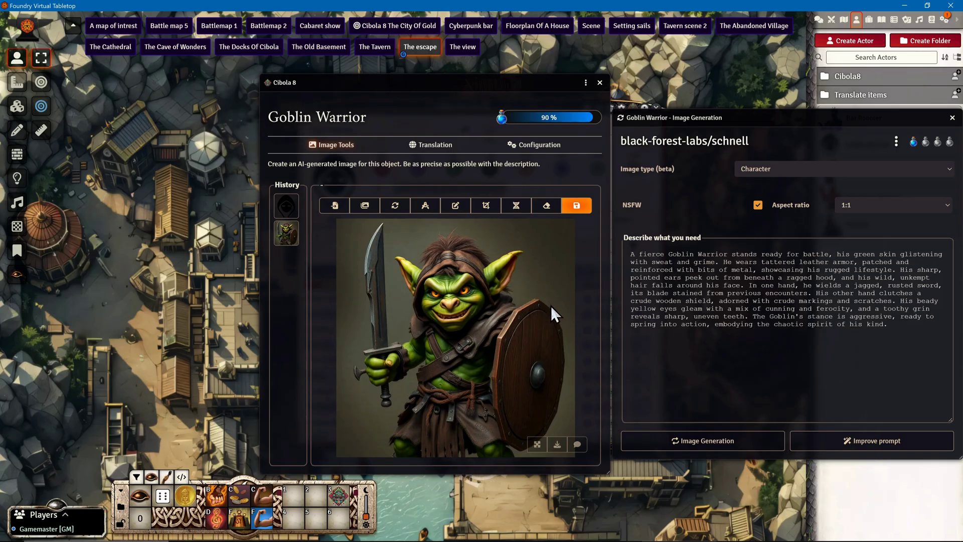
click(578, 206)
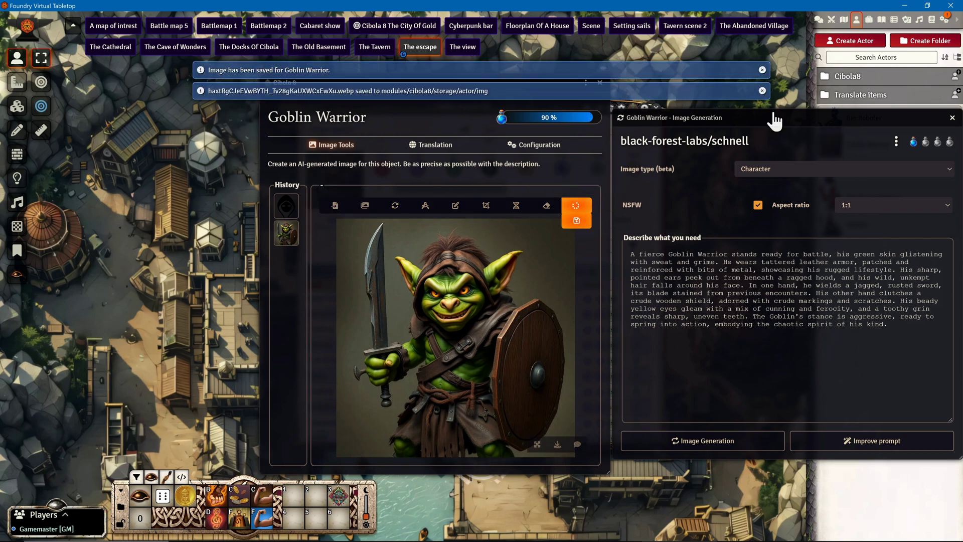
click(951, 123)
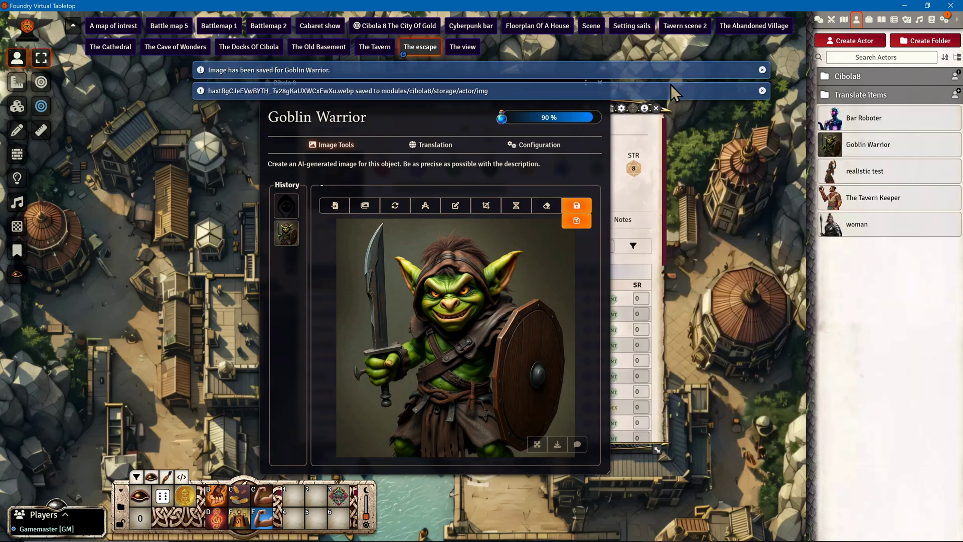
click(600, 83)
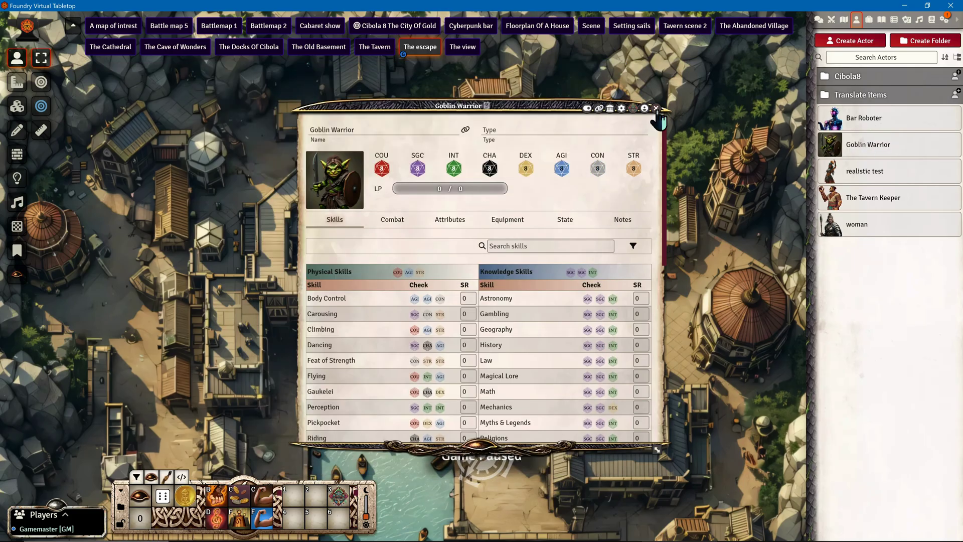
click(655, 108)
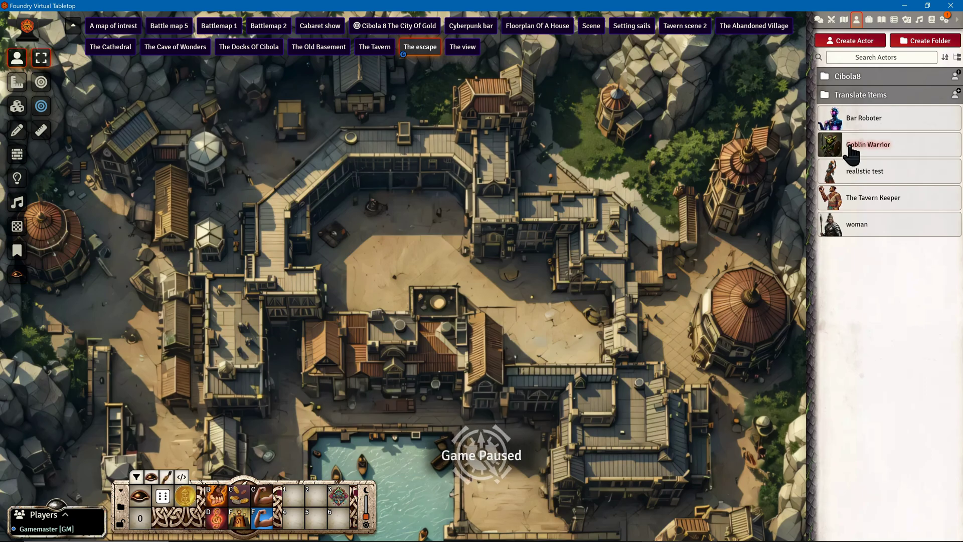
- Open the Goblin Warrior in Tokenizer and replace the token's frame and image layers with the avatar image
right_click(851, 146)
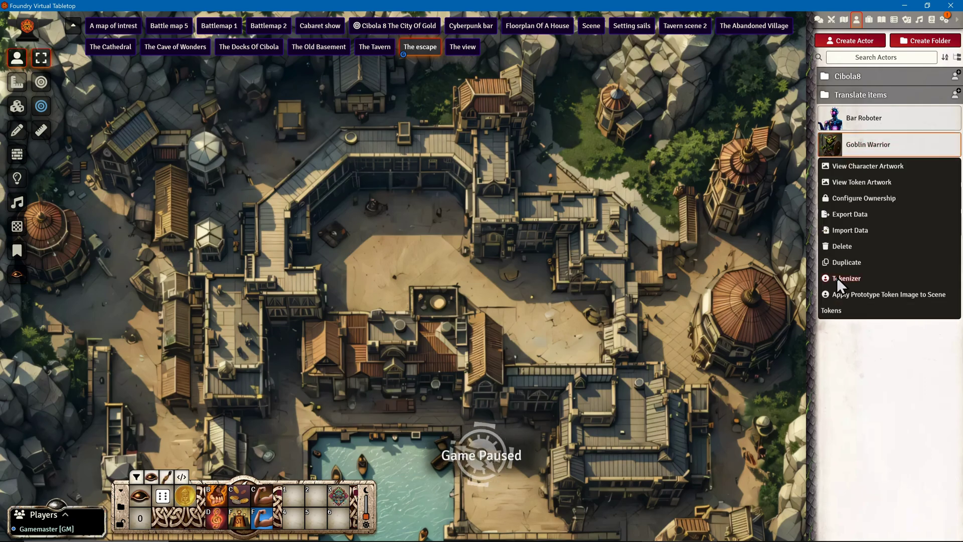
click(840, 277)
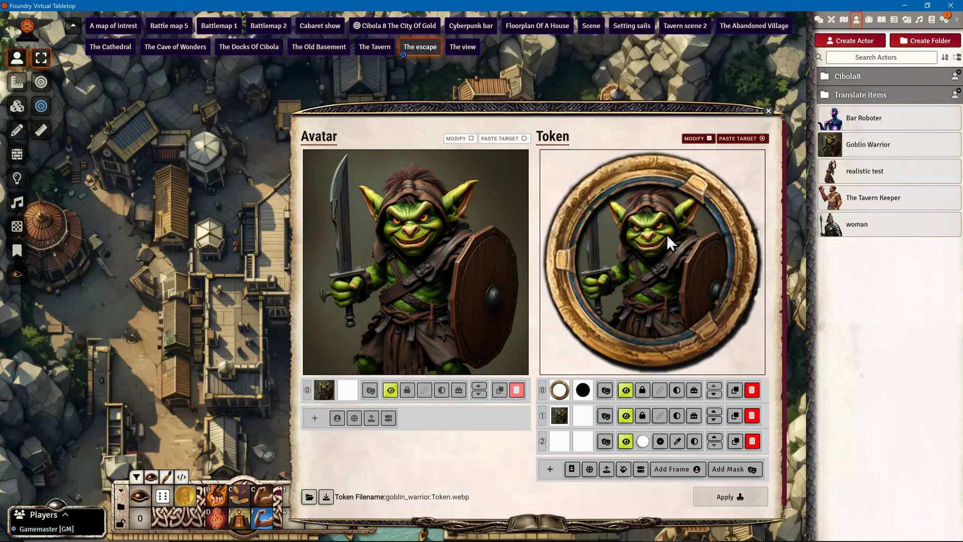
click(753, 390)
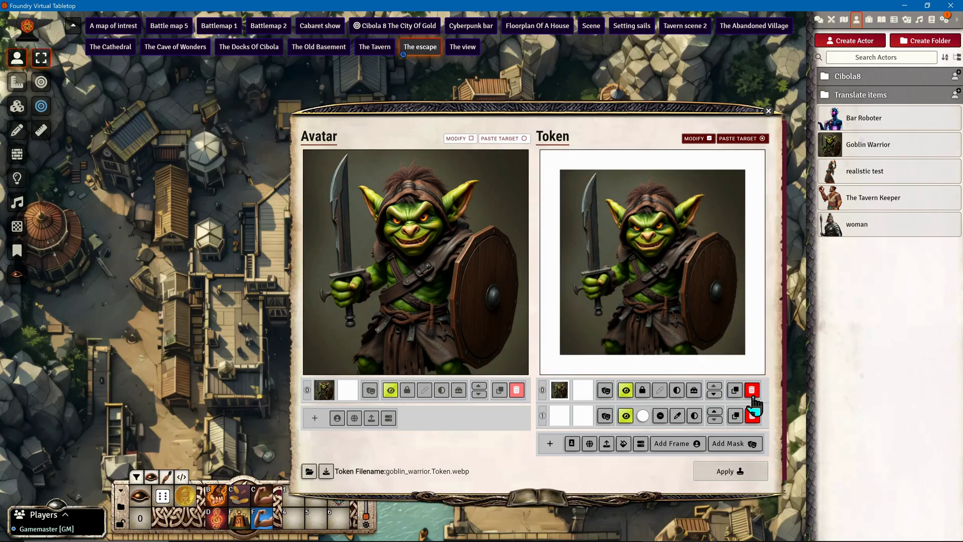
click(752, 390)
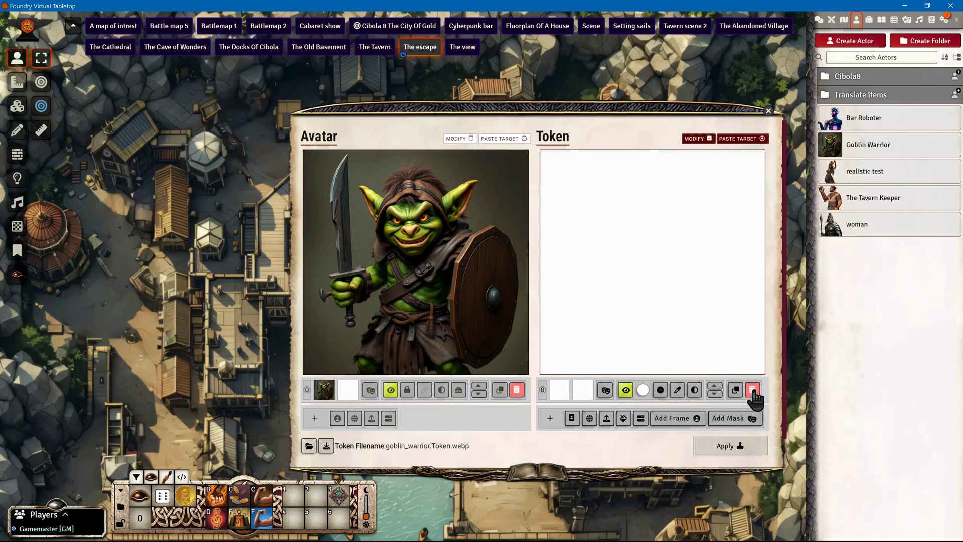
click(571, 419)
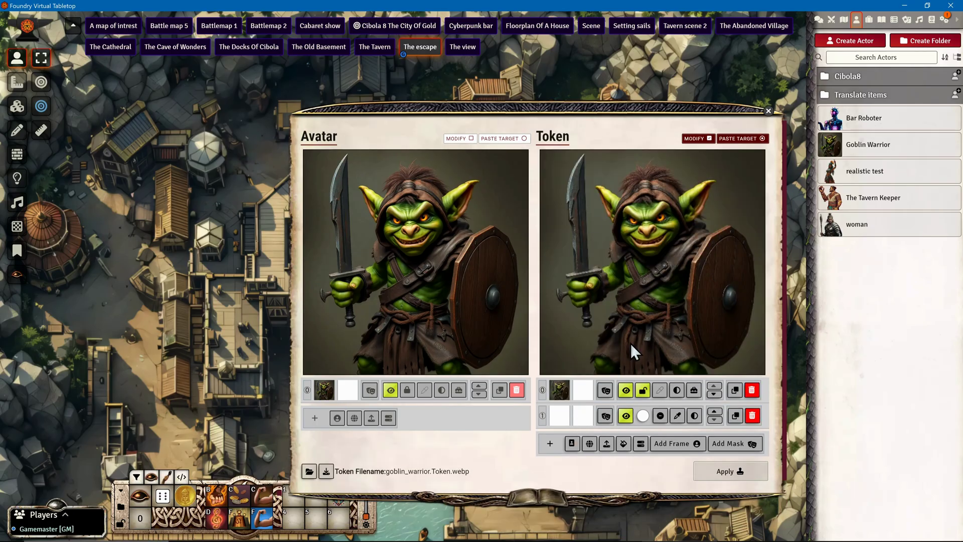
- Add the green ring frame with the Greek-key pattern to the goblin token and apply the token
click(697, 444)
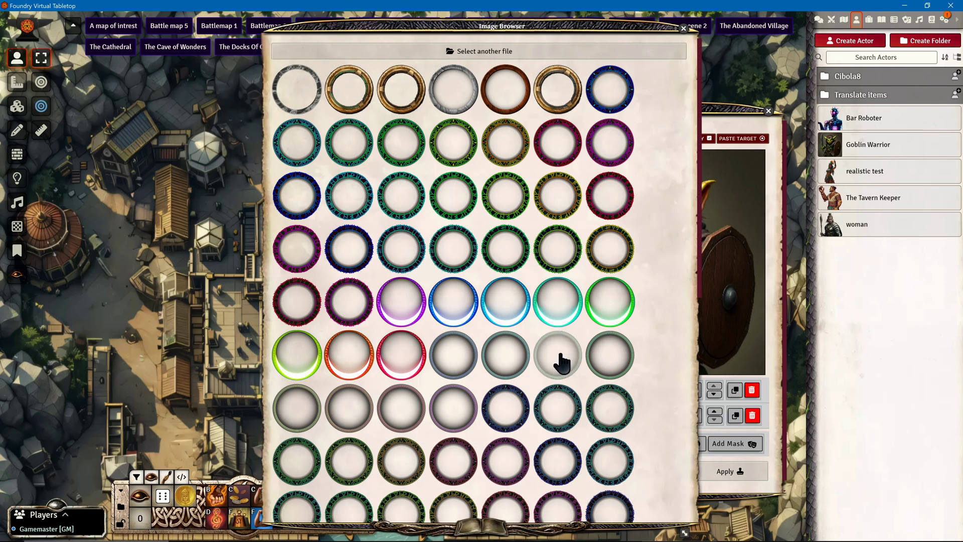
click(562, 352)
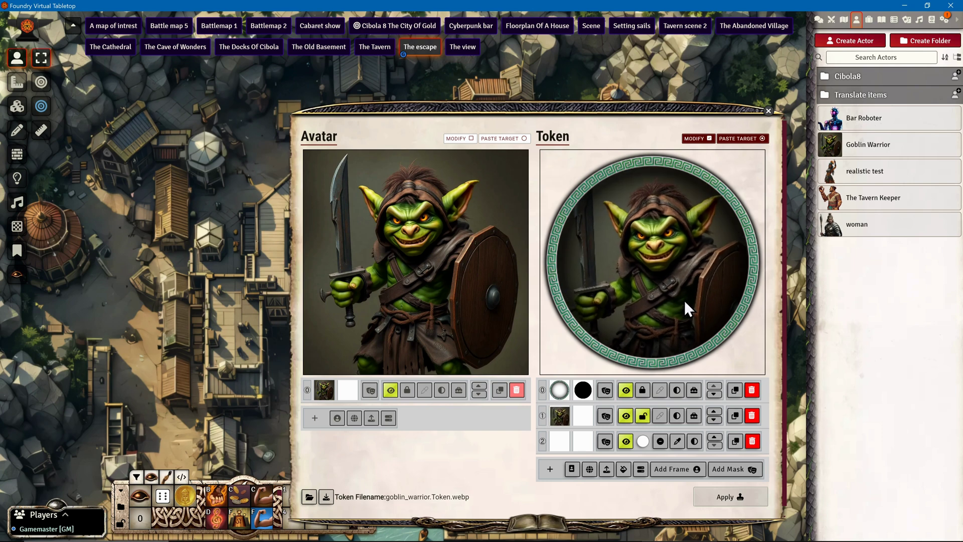
click(727, 497)
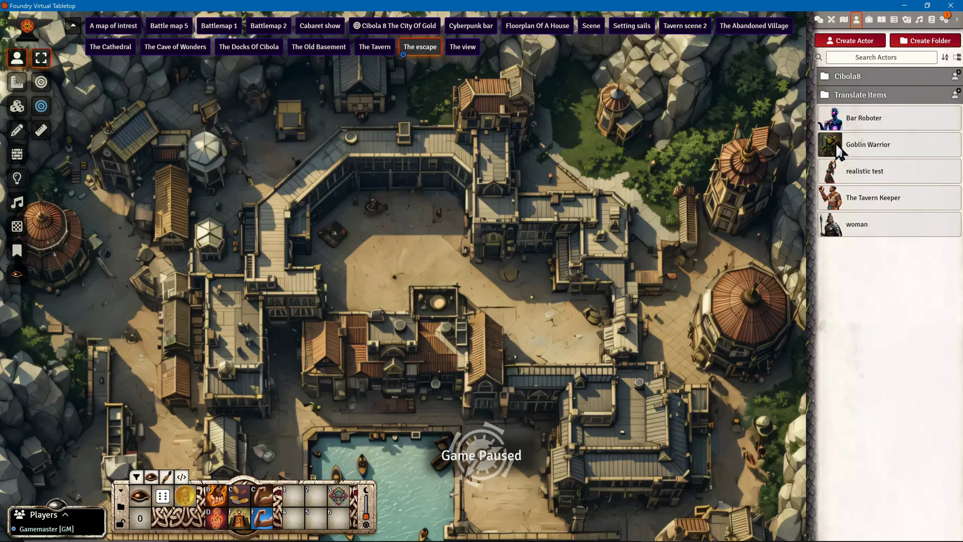
- Place a Goblin Warrior token in the map's upper courtyard and move it slightly to the southeast
drag(846, 151, 416, 251)
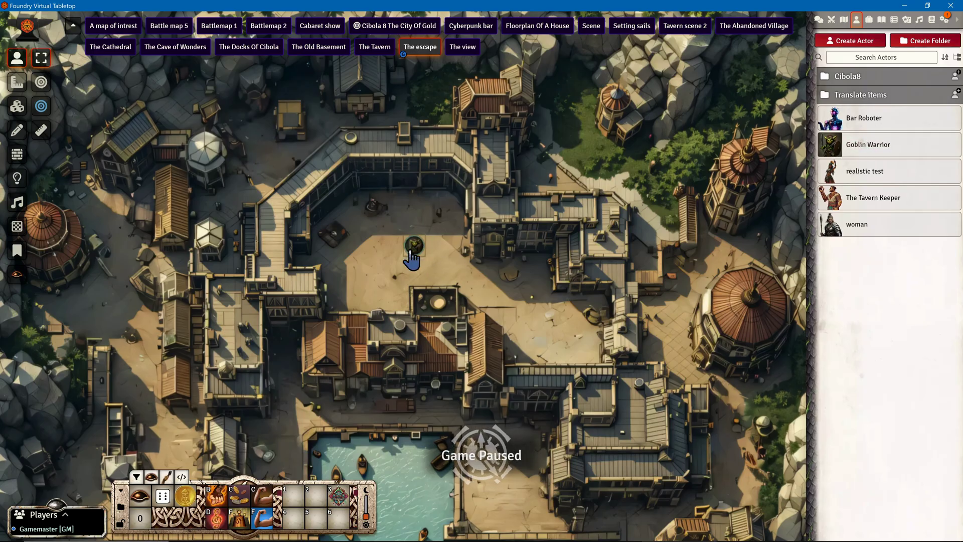
scroll(429, 251, up, 10)
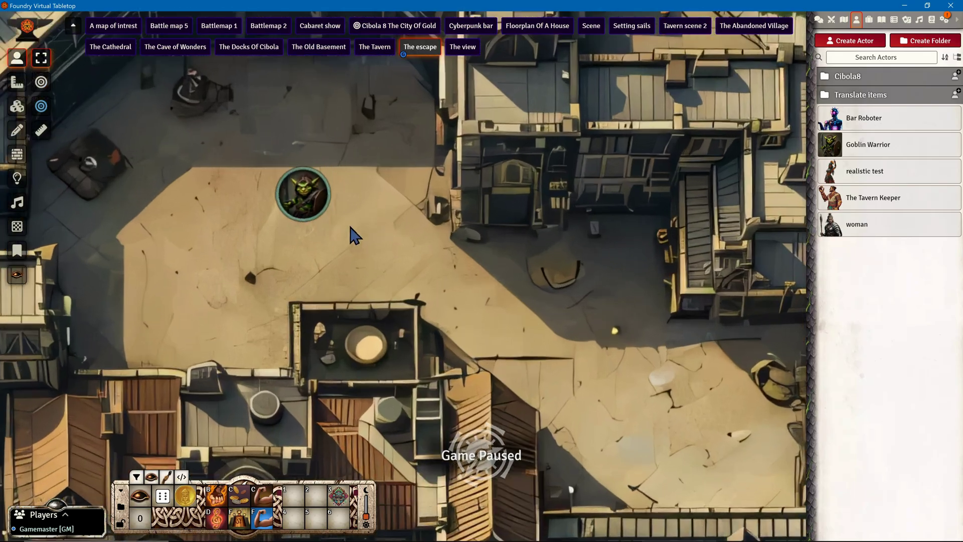
scroll(353, 234, up, 3)
drag(266, 183, 333, 236)
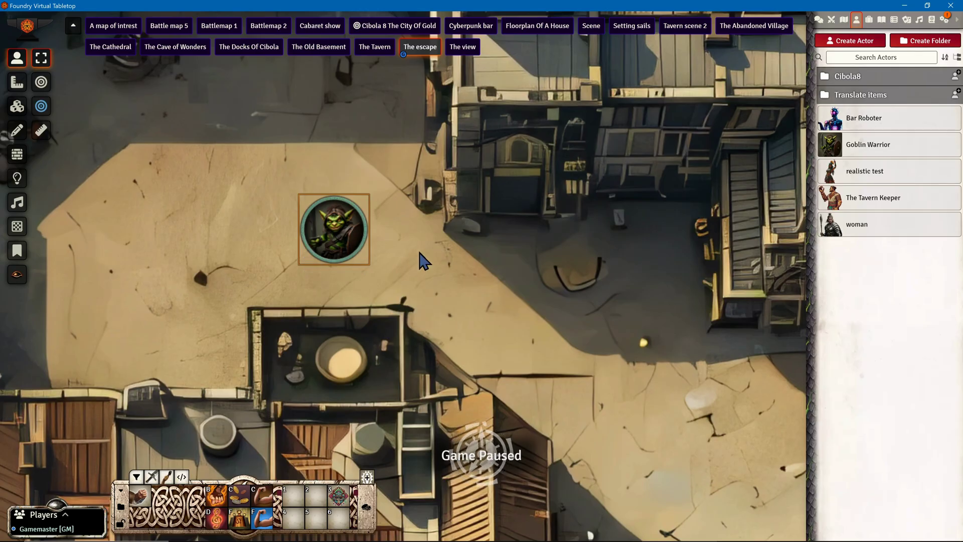
scroll(394, 248, down, 2)
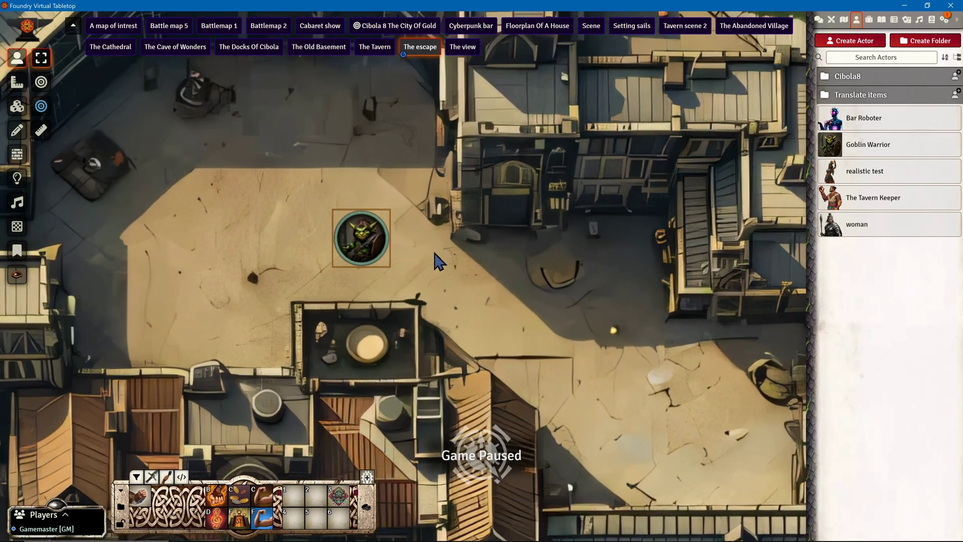
- Place two more Goblin Warrior tokens in the upper courtyard and two on the quay beside the harbour basin
drag(868, 154, 269, 171)
drag(886, 153, 255, 266)
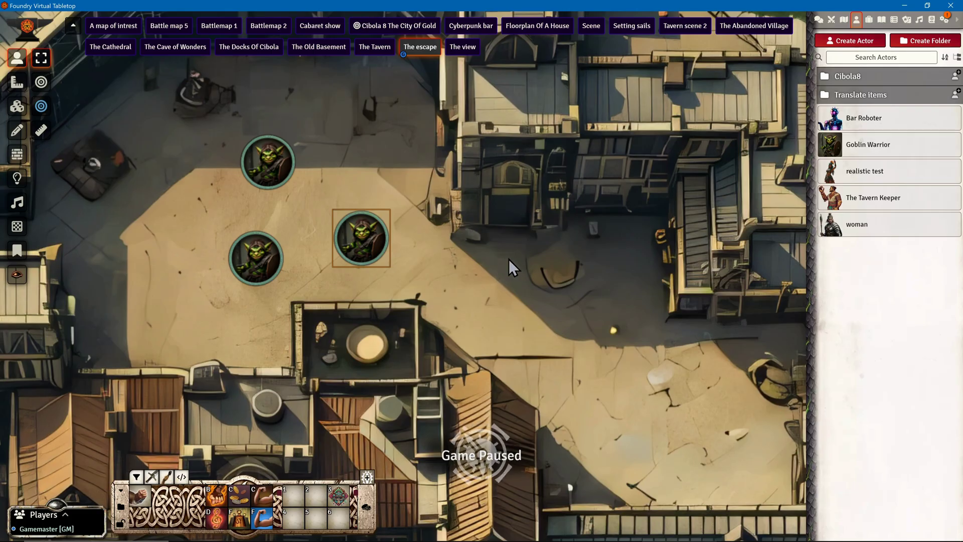
scroll(419, 264, down, 6)
scroll(419, 275, down, 5)
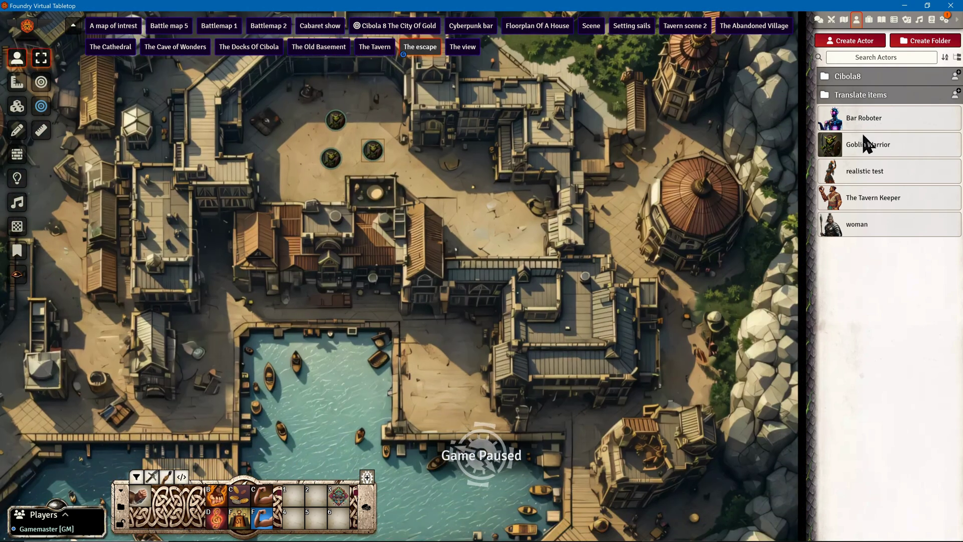
drag(866, 146, 455, 387)
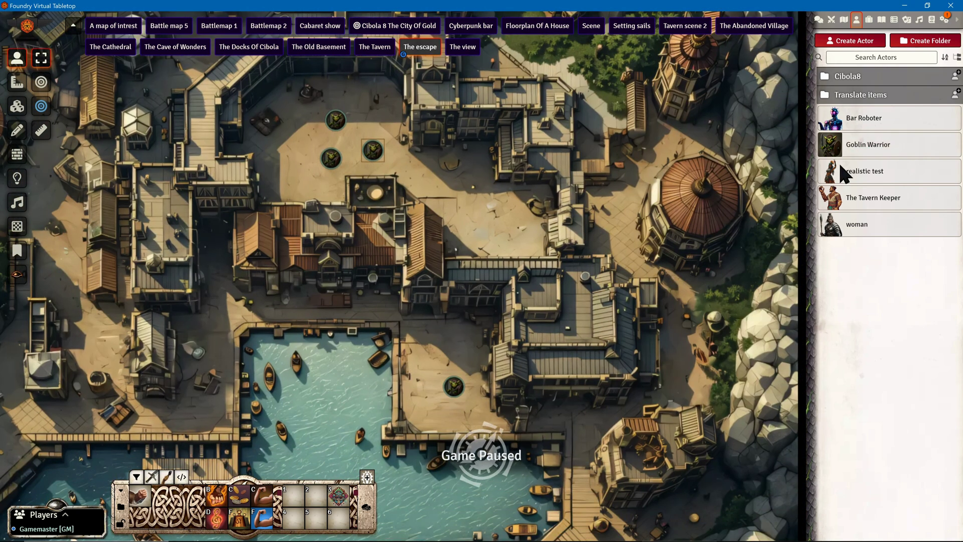
drag(852, 150, 437, 343)
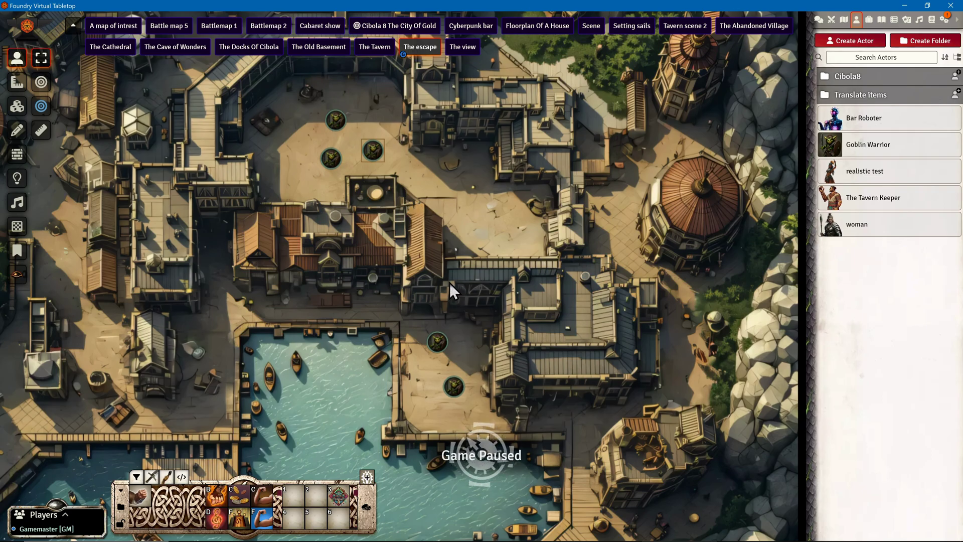
- Generate individual names for the five Goblin Warrior tokens with the description "Goblin Names", save them and close the Names window
click(339, 495)
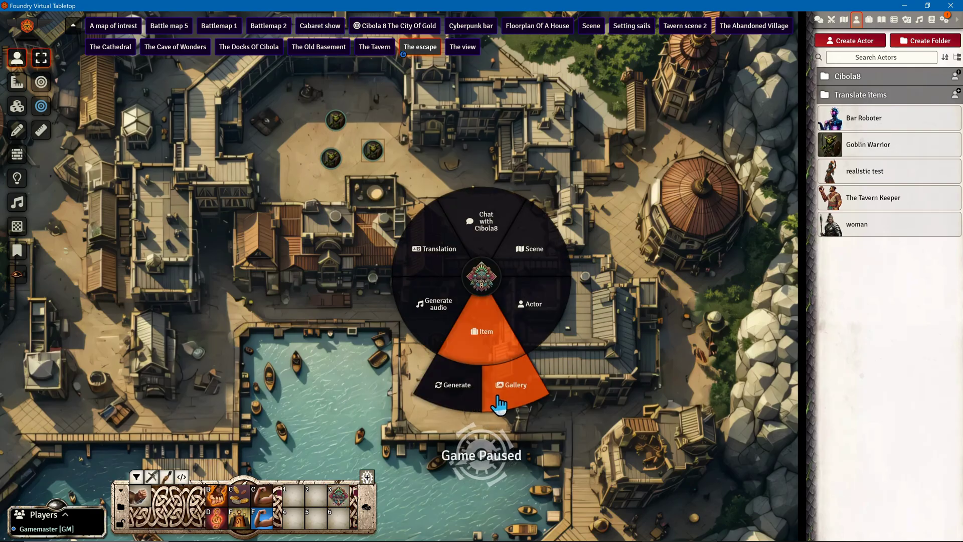
mouse_move(527, 330)
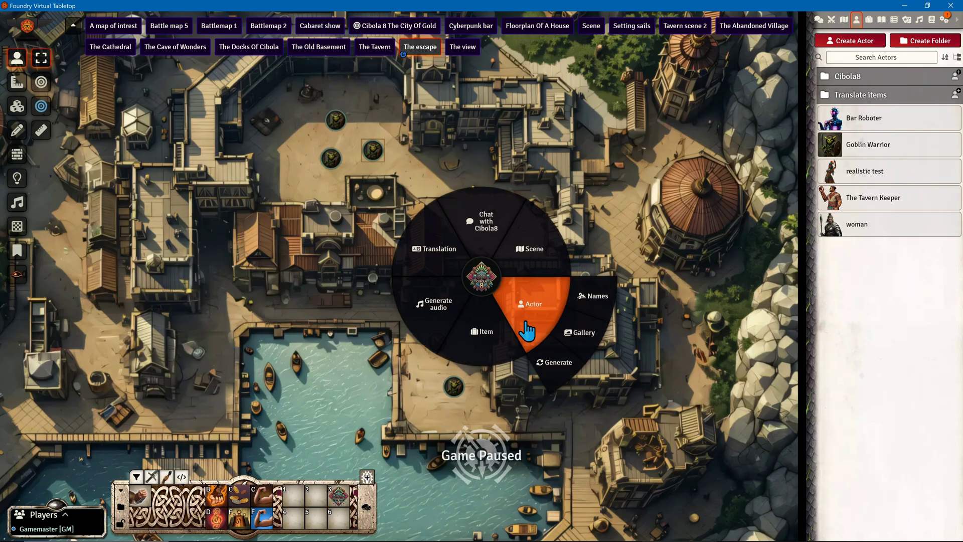
click(591, 303)
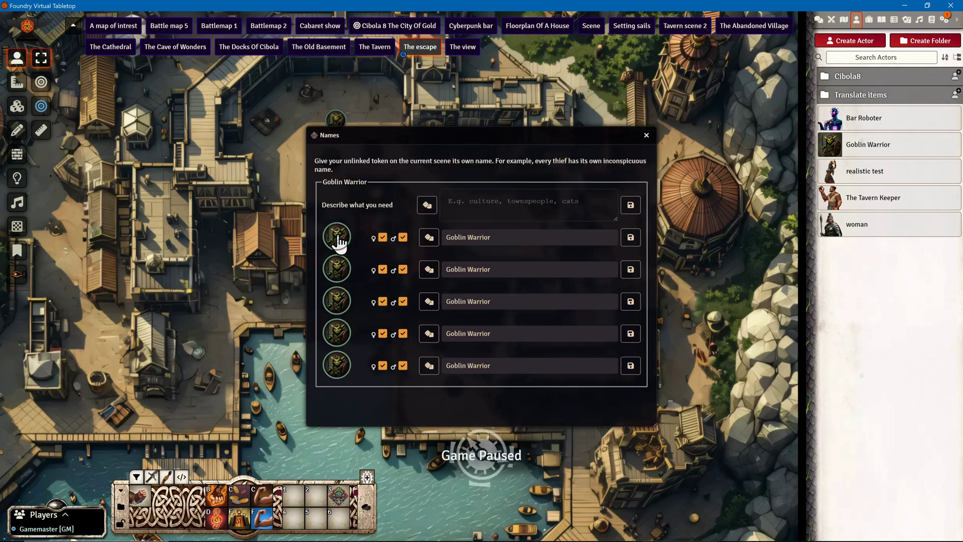
click(457, 206)
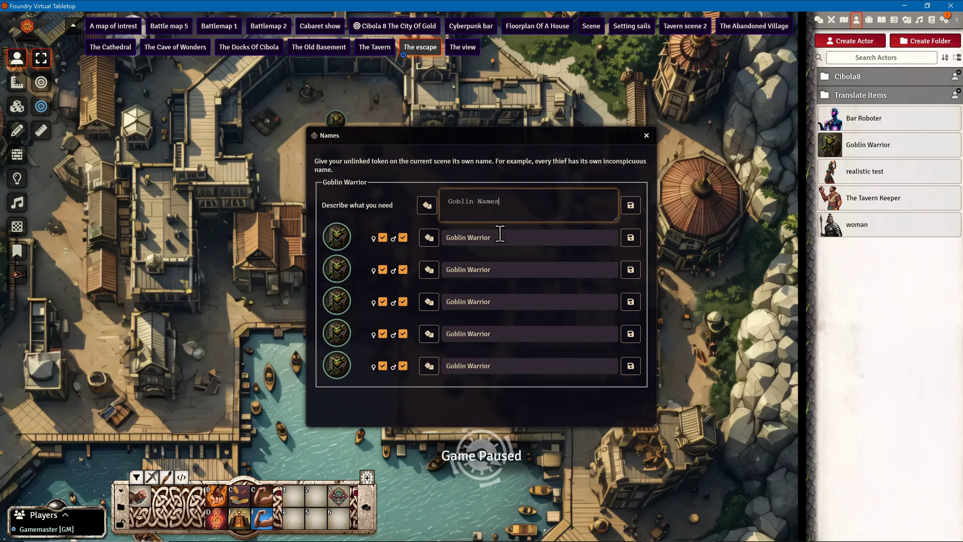
click(427, 205)
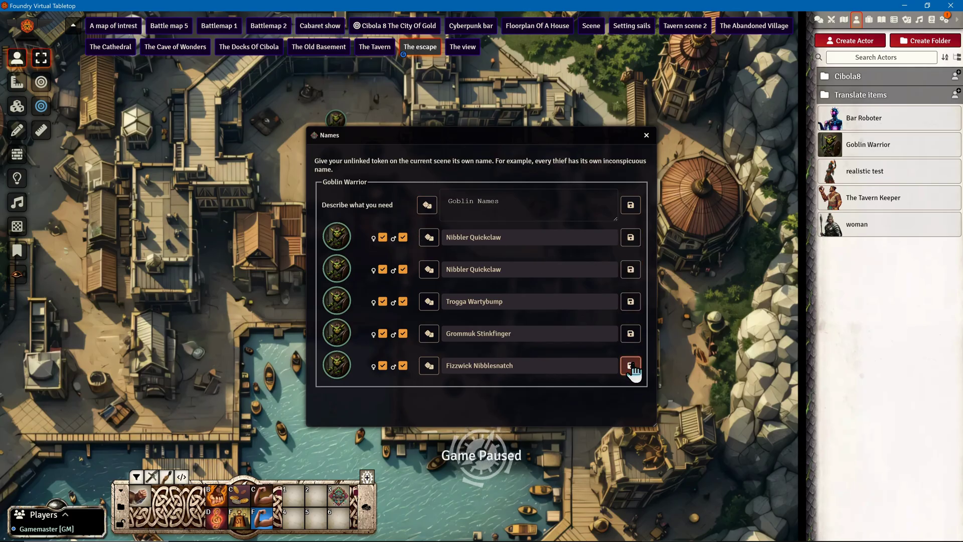
click(646, 135)
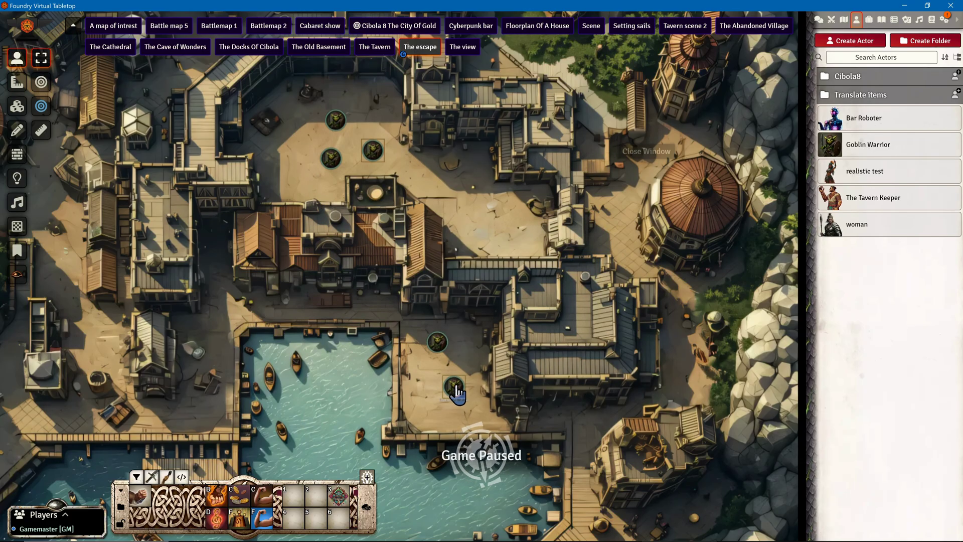
- Check the individual names of the goblin tokens on the quay and in the courtyard
scroll(511, 291, up, 5)
scroll(401, 366, up, 2)
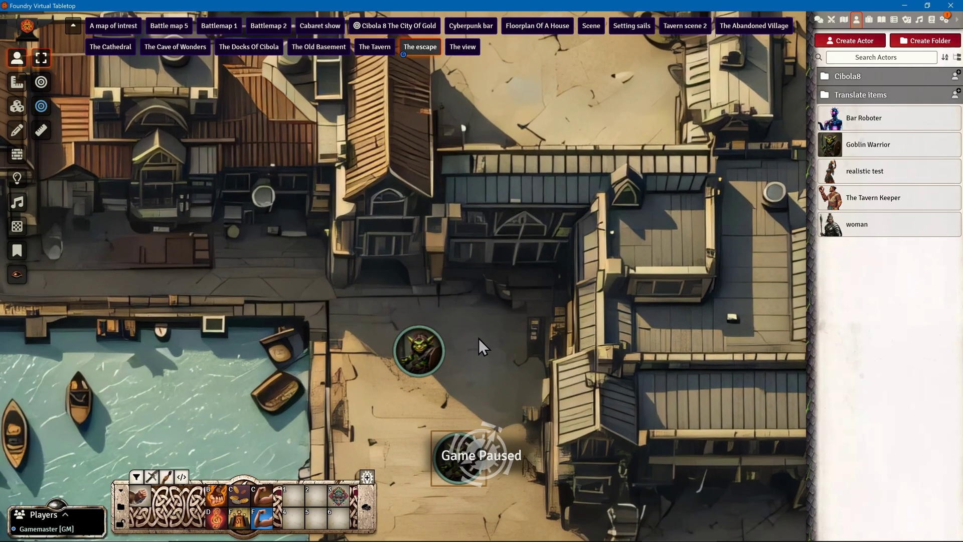
drag(423, 426, 478, 338)
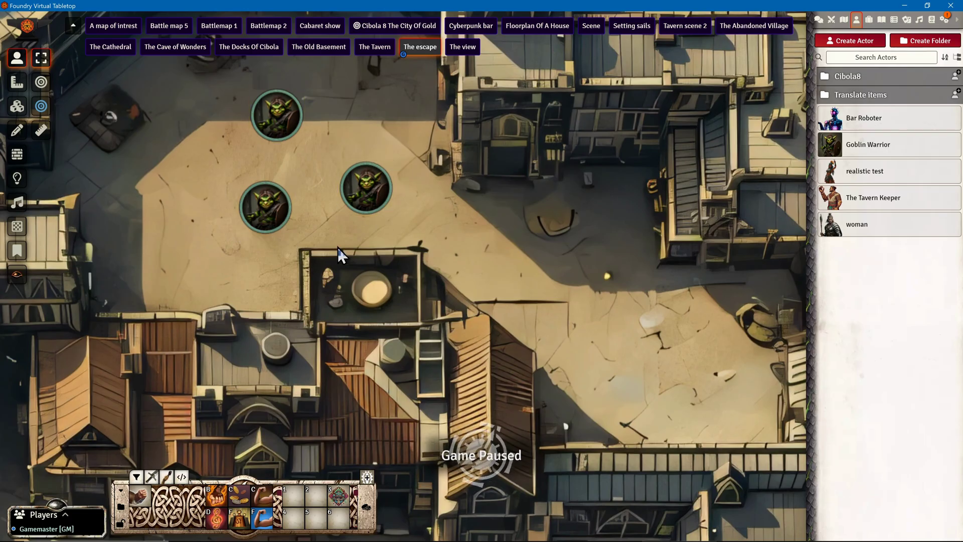
scroll(341, 252, down, 2)
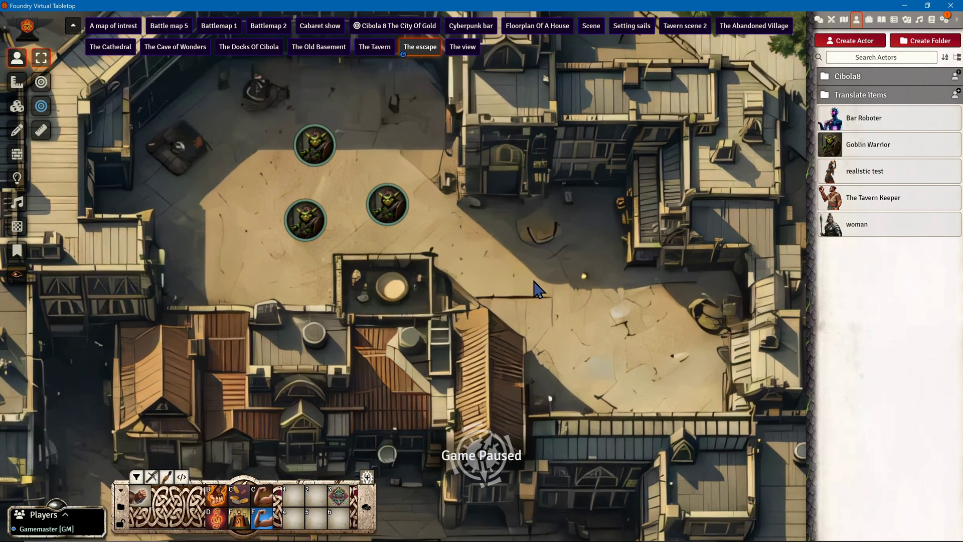
key(Right)
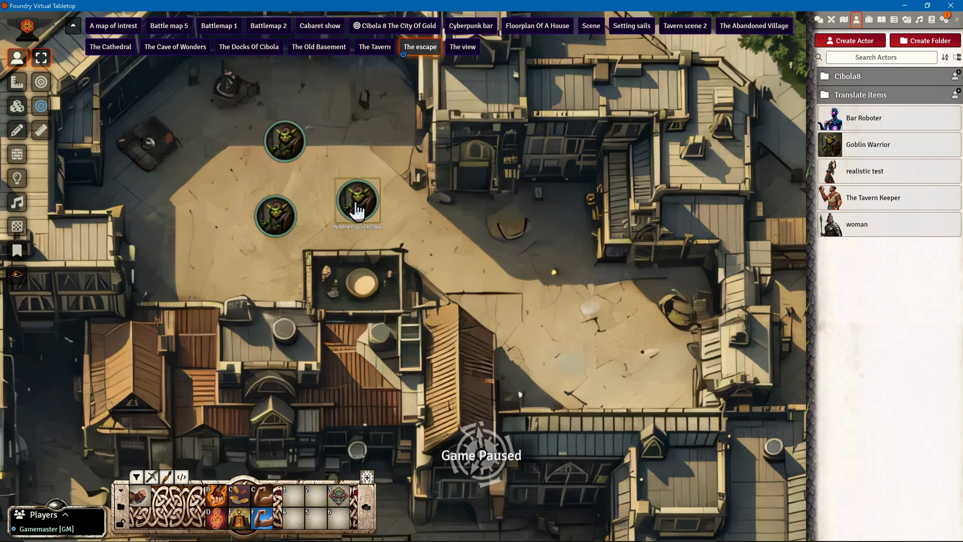
scroll(492, 281, down, 1)
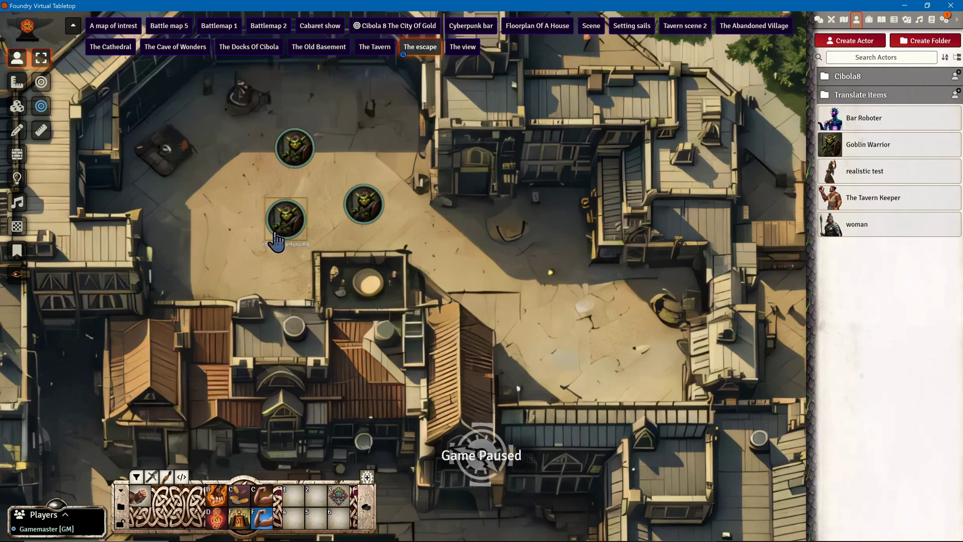
- Generate an Elevenlabs Sound Effect of "A screaming Goblin" with an adjusted duration for the easternmost courtyard goblin, and close its speech window
right_click(367, 212)
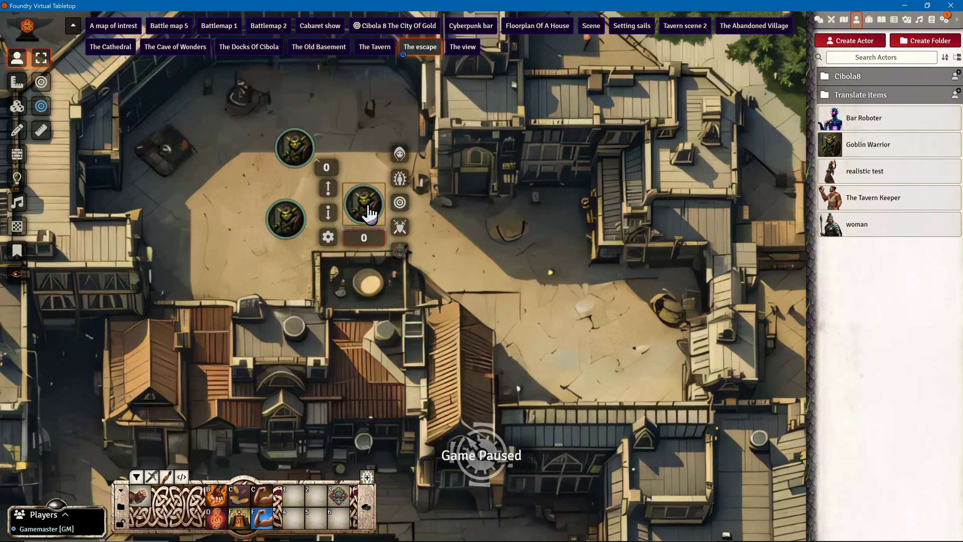
click(400, 251)
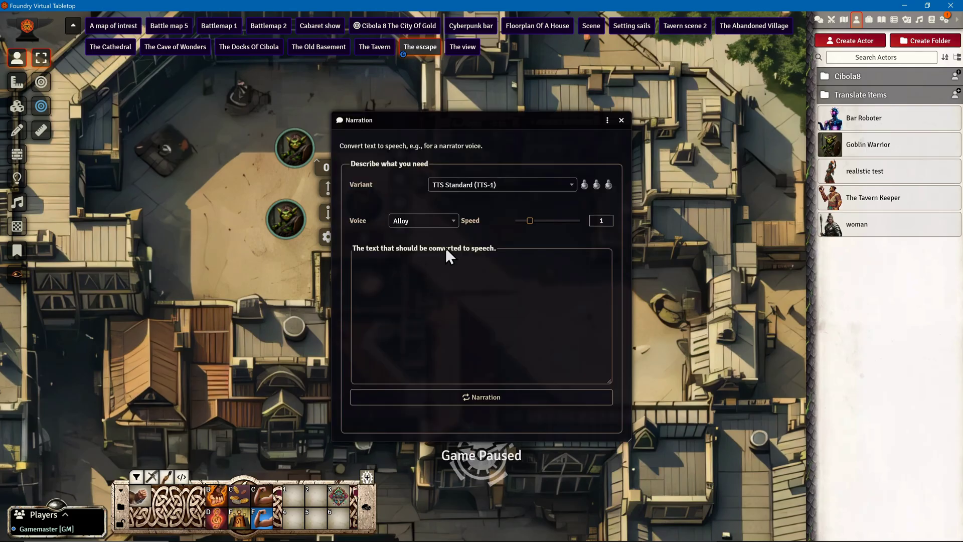
click(516, 186)
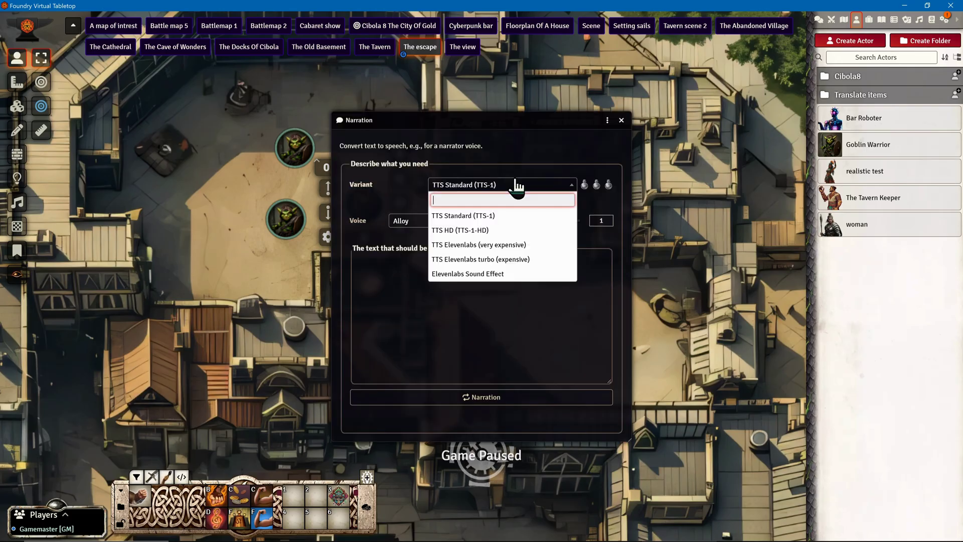
click(486, 274)
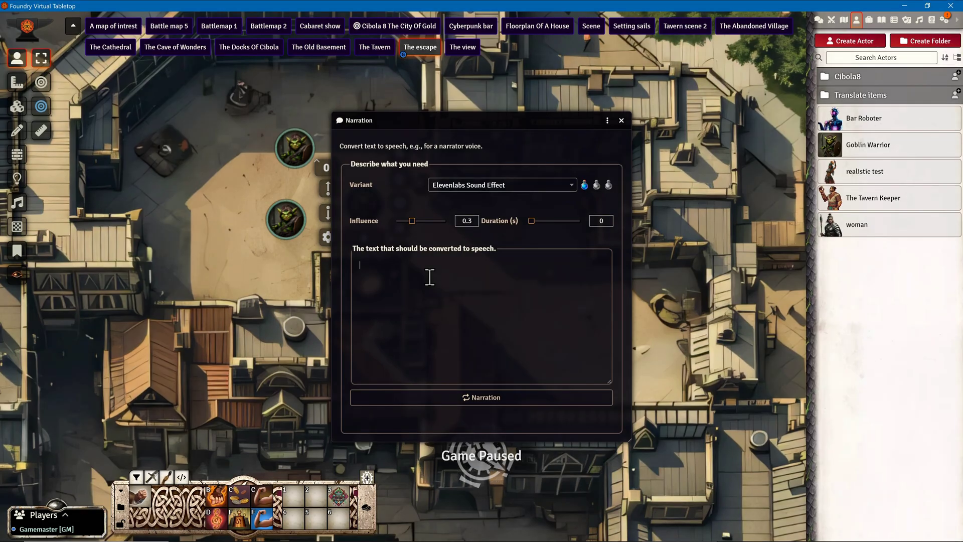
text(A screaming Goblin)
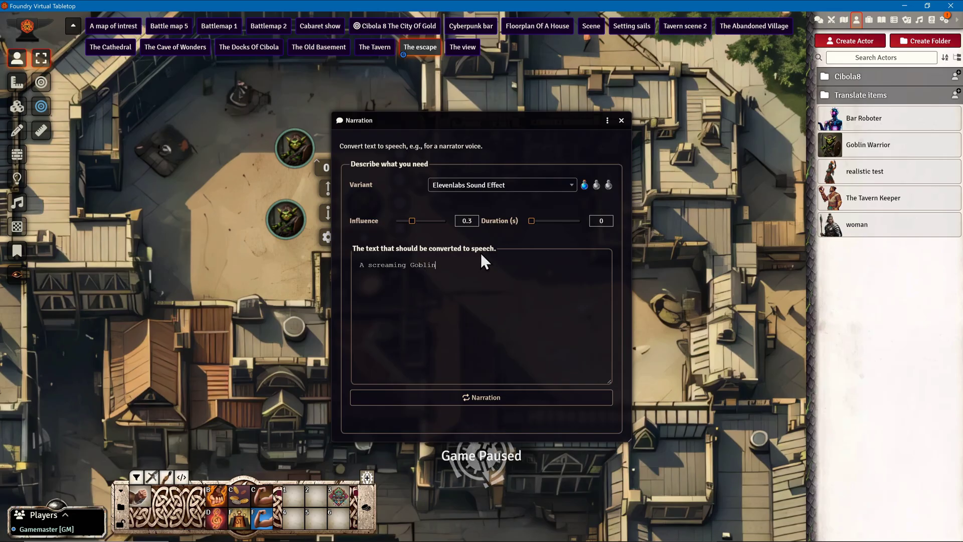
drag(531, 220, 535, 221)
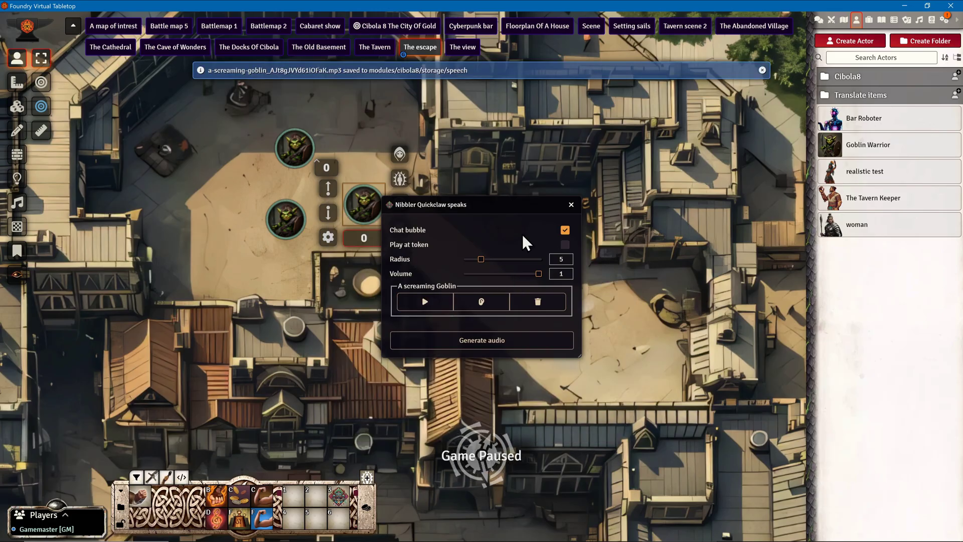
click(570, 204)
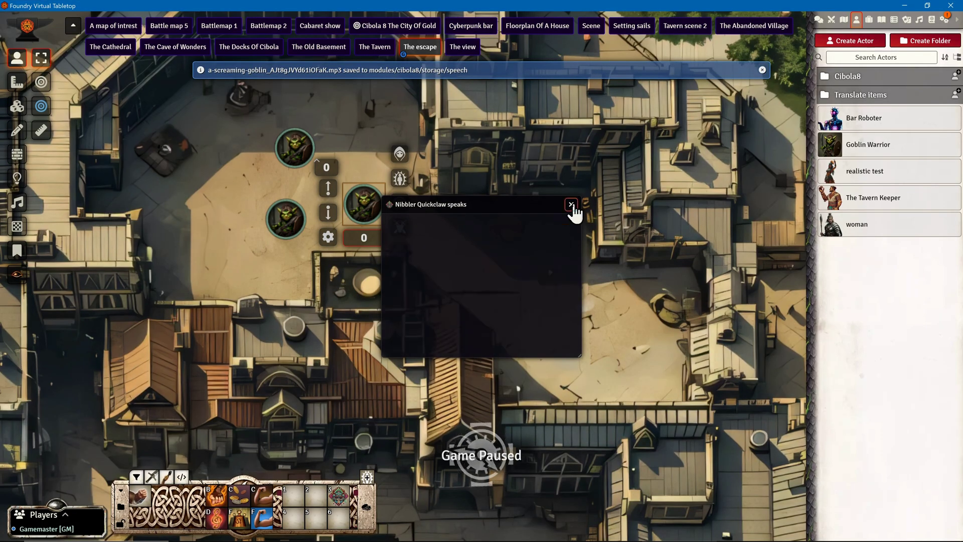
- Play the stored screaming goblin sound of the southwestern courtyard goblin and close its speech window
right_click(281, 218)
click(320, 266)
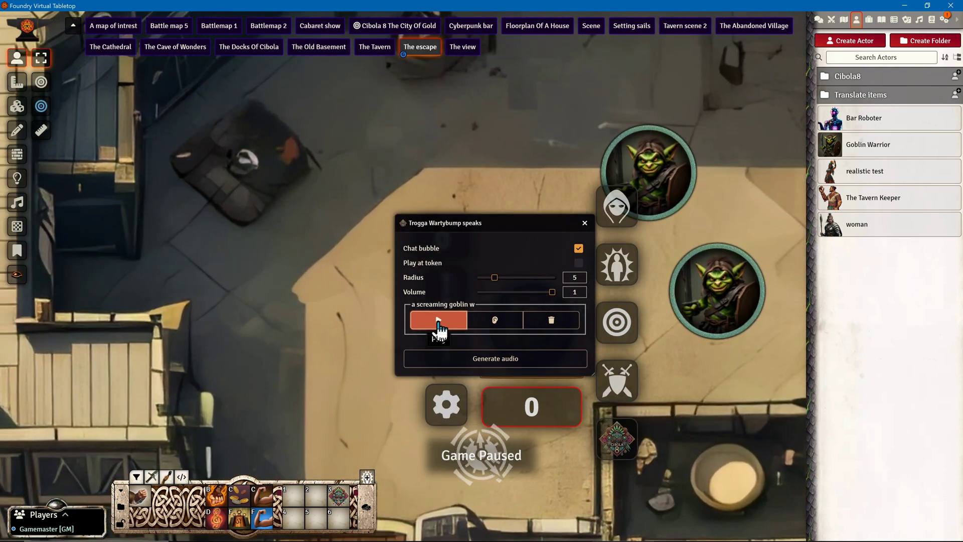
click(439, 324)
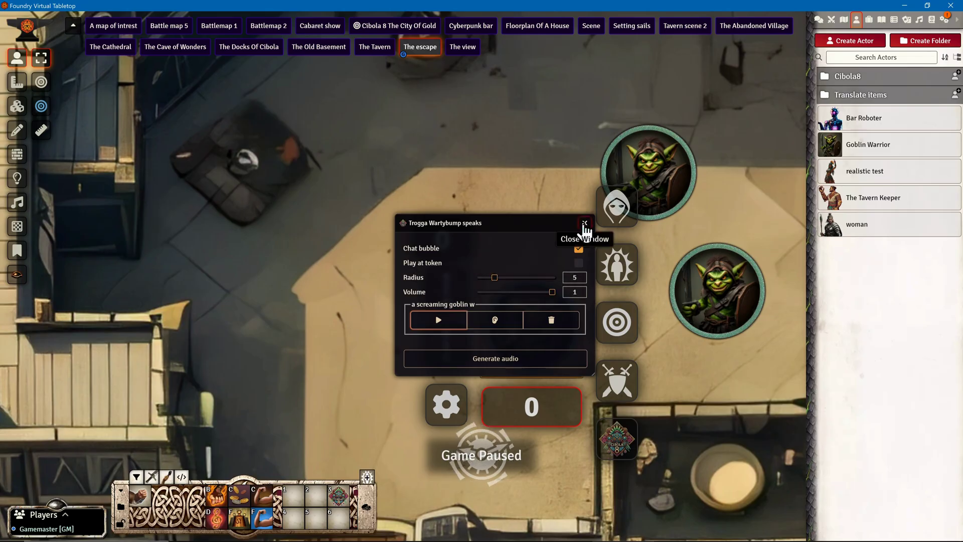
click(584, 223)
- Create a new actor named "The Merchant" with Cibola 8's actor generation, choosing its type and folder
scroll(746, 301, down, 5)
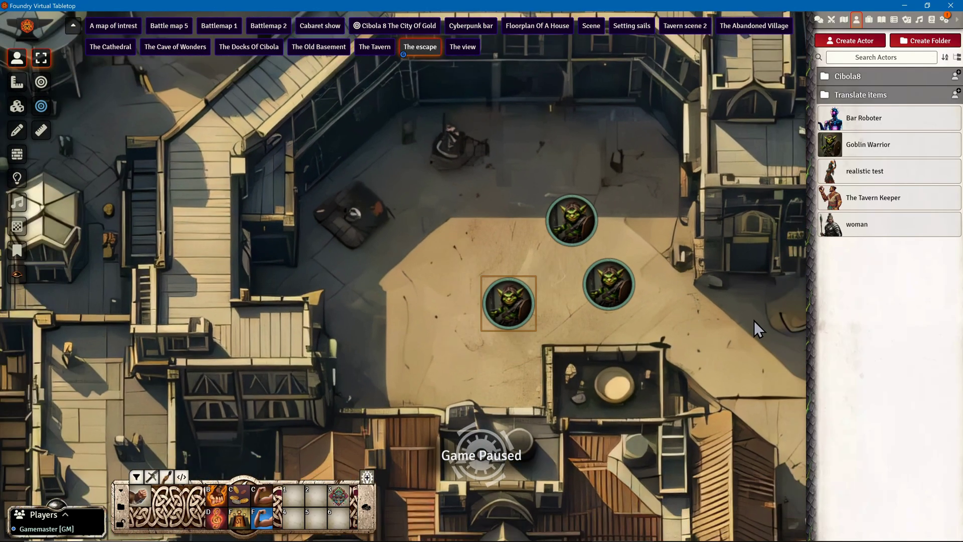
drag(753, 320, 664, 284)
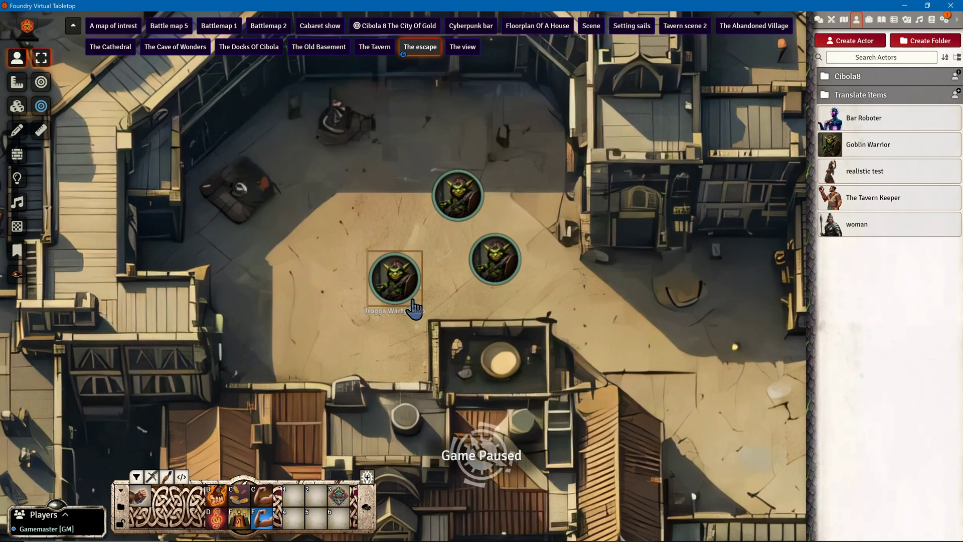
scroll(296, 277, down, 3)
drag(296, 278, 388, 262)
scroll(451, 221, up, 3)
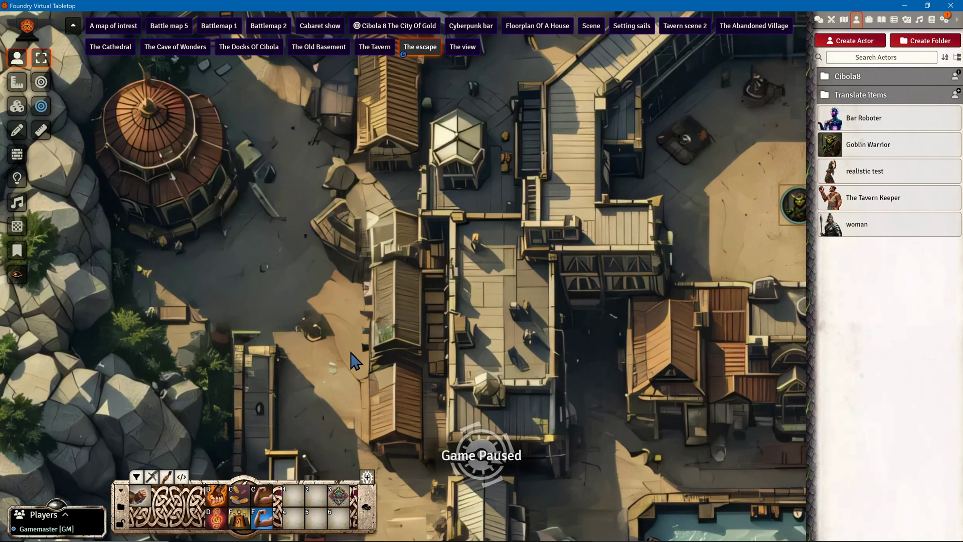
scroll(356, 357, down, 2)
key(ctrl+space)
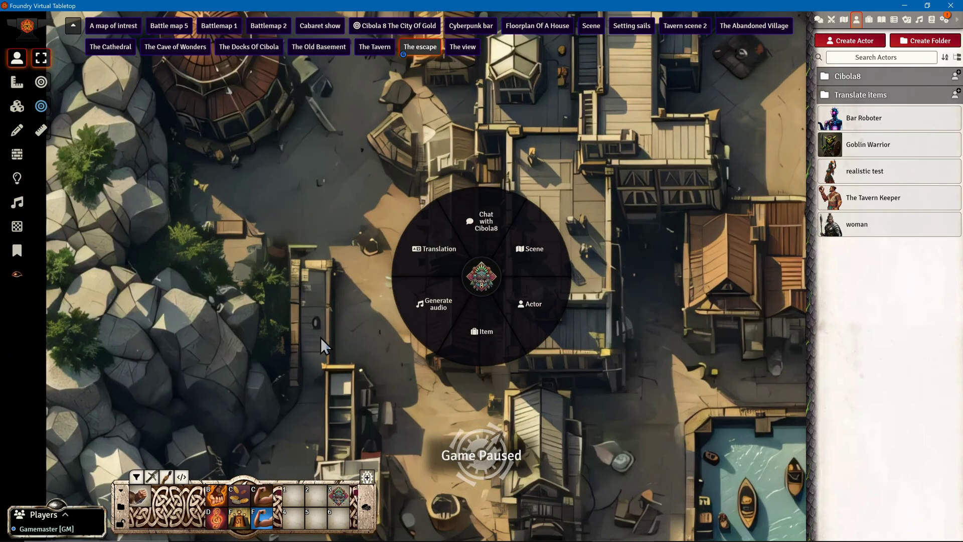
mouse_move(544, 312)
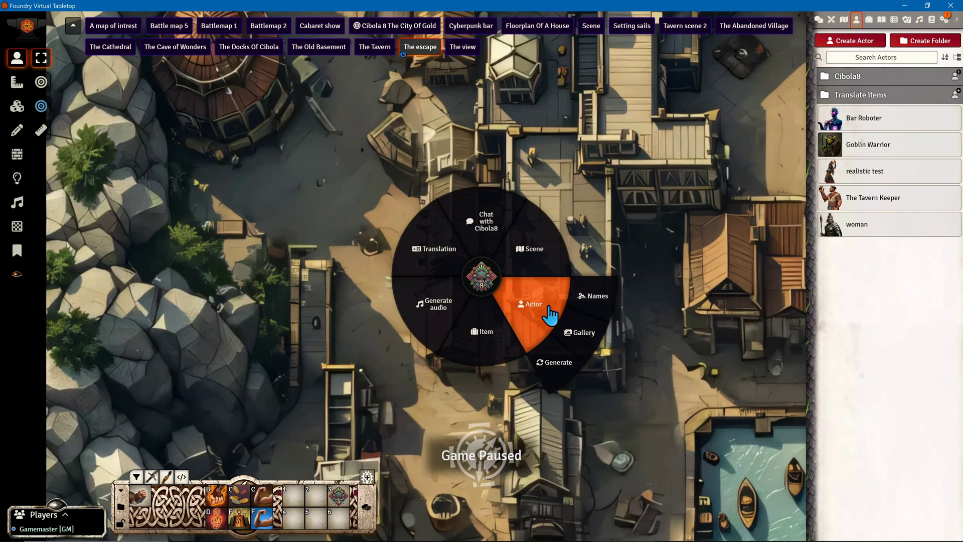
click(558, 370)
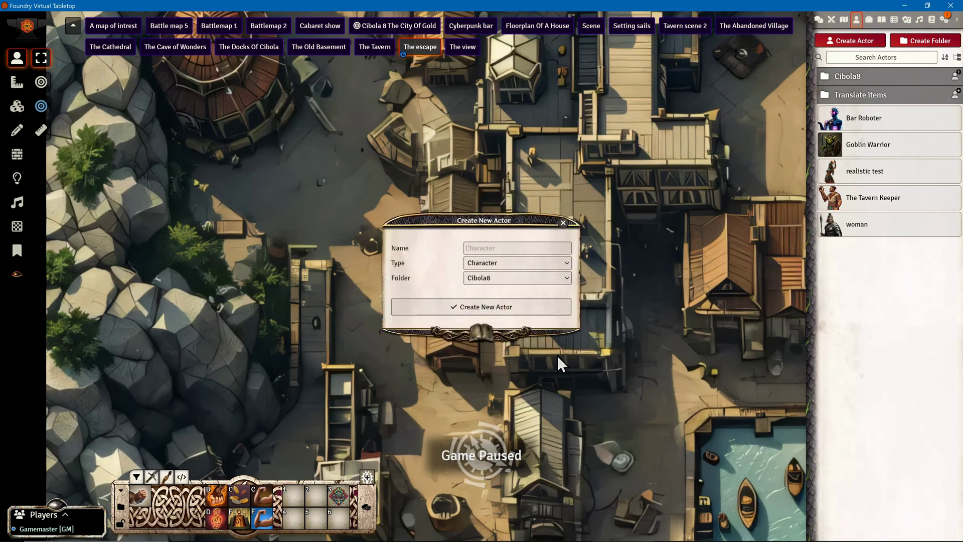
click(517, 249)
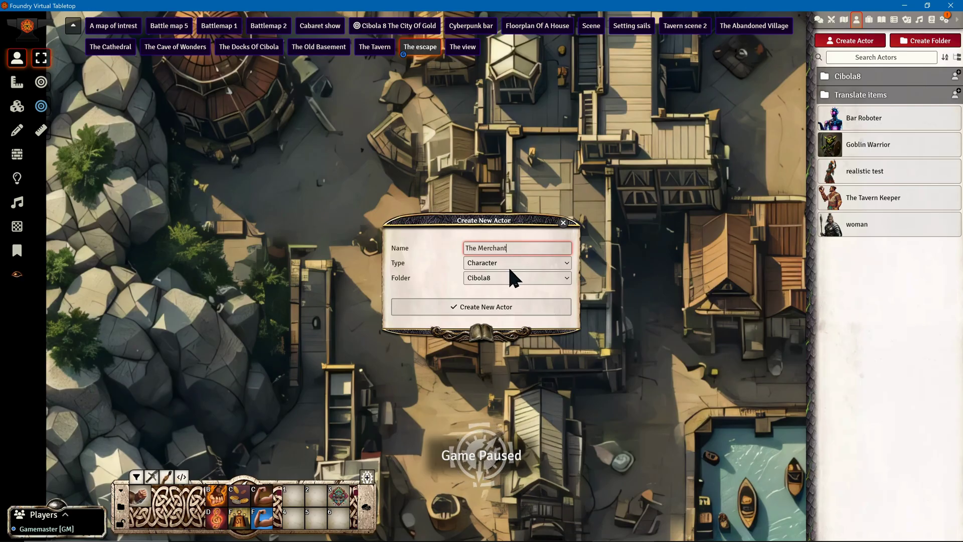
click(508, 264)
click(484, 287)
click(501, 279)
click(497, 296)
click(503, 278)
click(497, 297)
click(473, 306)
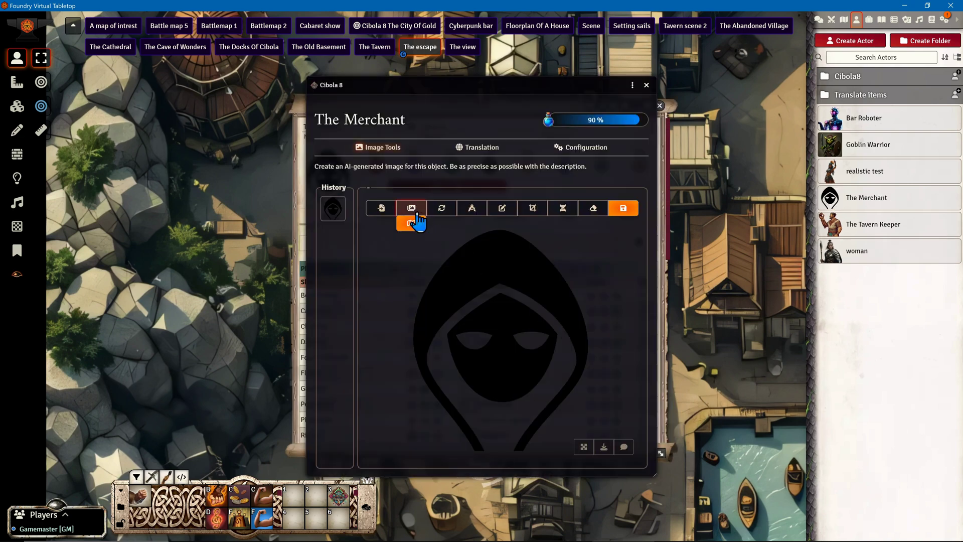
- Generate a Character image for The Merchant from the improved prompt "A Medival salesman", with the NSFW option enabled
click(441, 210)
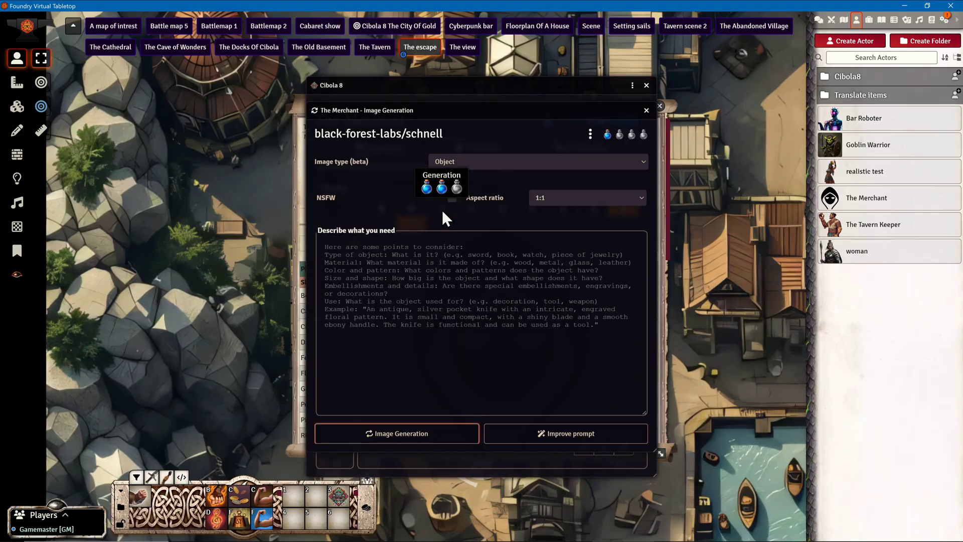
click(440, 254)
text(A Medival salesman)
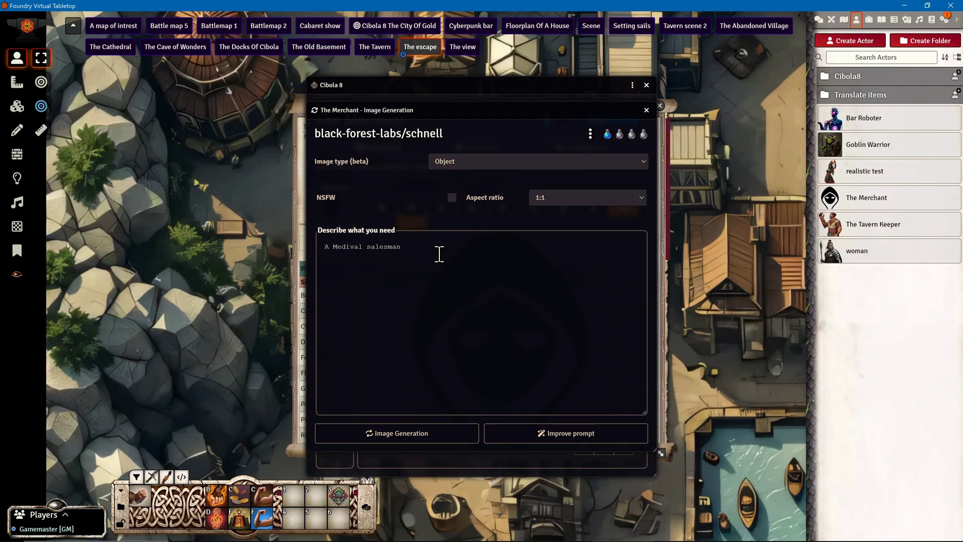
click(519, 434)
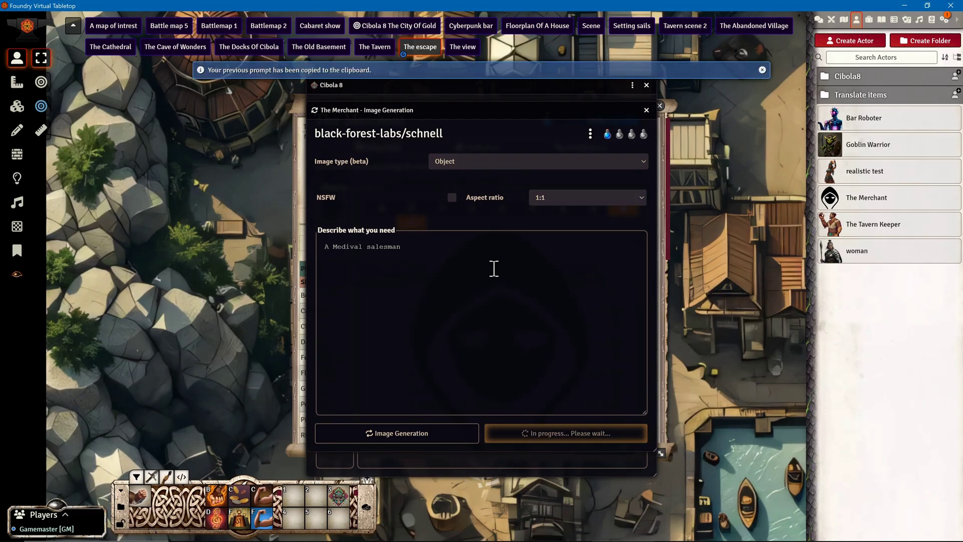
click(467, 158)
click(474, 181)
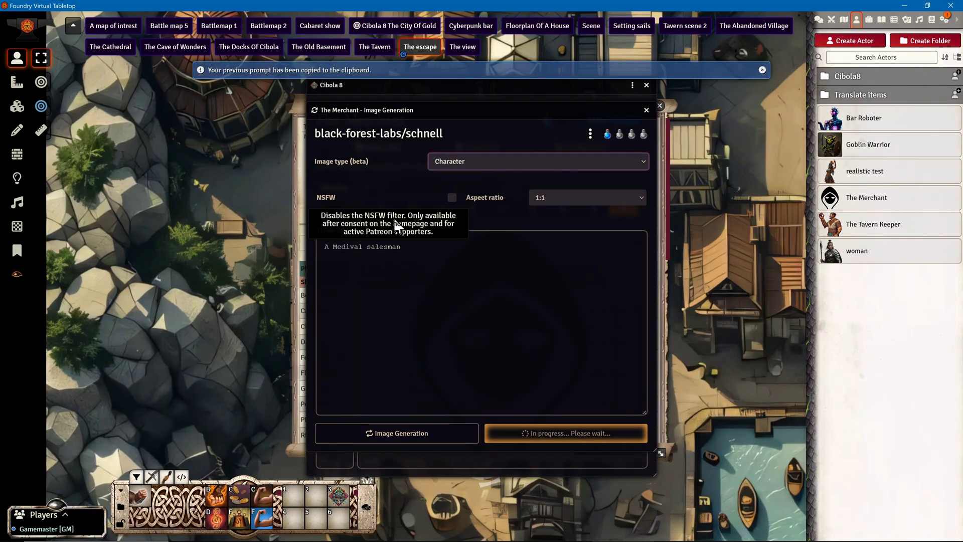
click(452, 198)
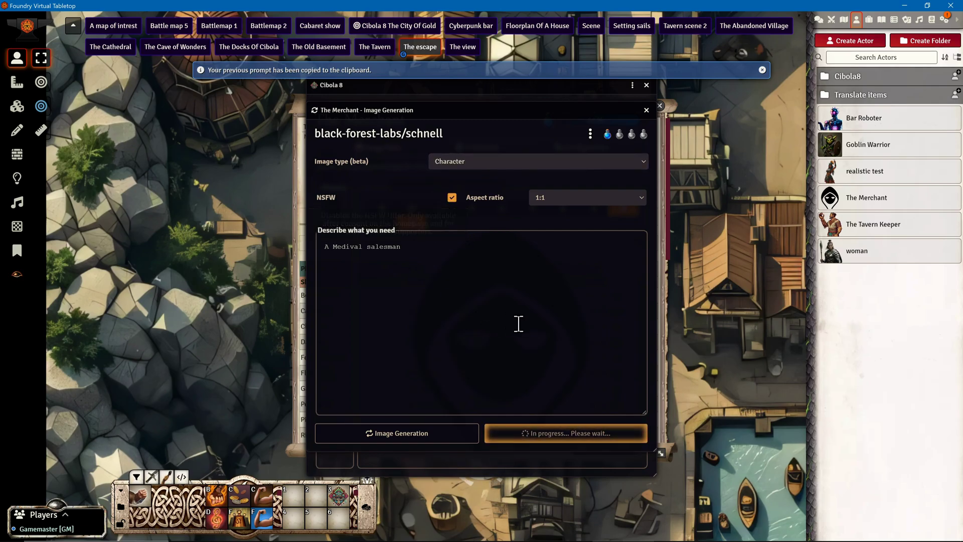
click(408, 433)
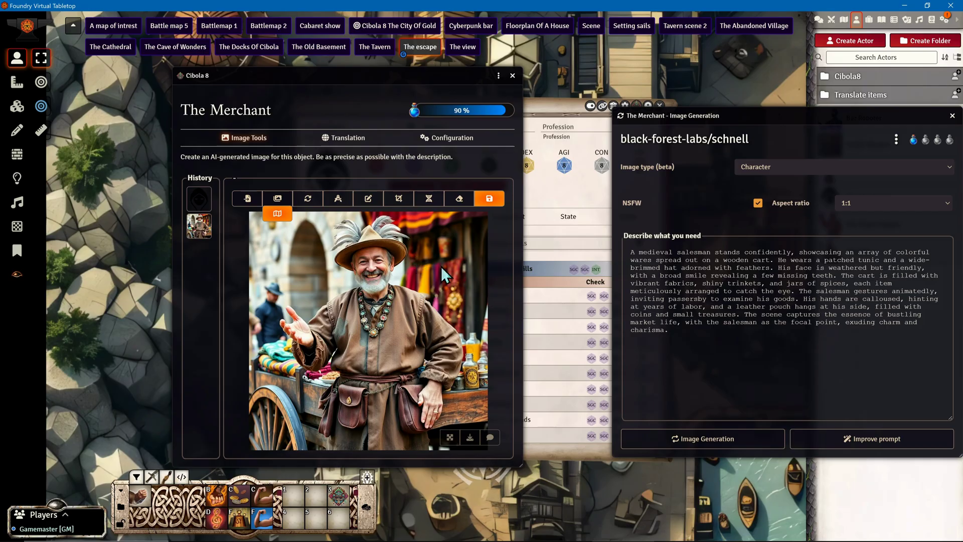
- Generate another Character image with stability-ai/sd3.5-large-turbo, adding "In a realistic comic style" to the prompt
click(723, 348)
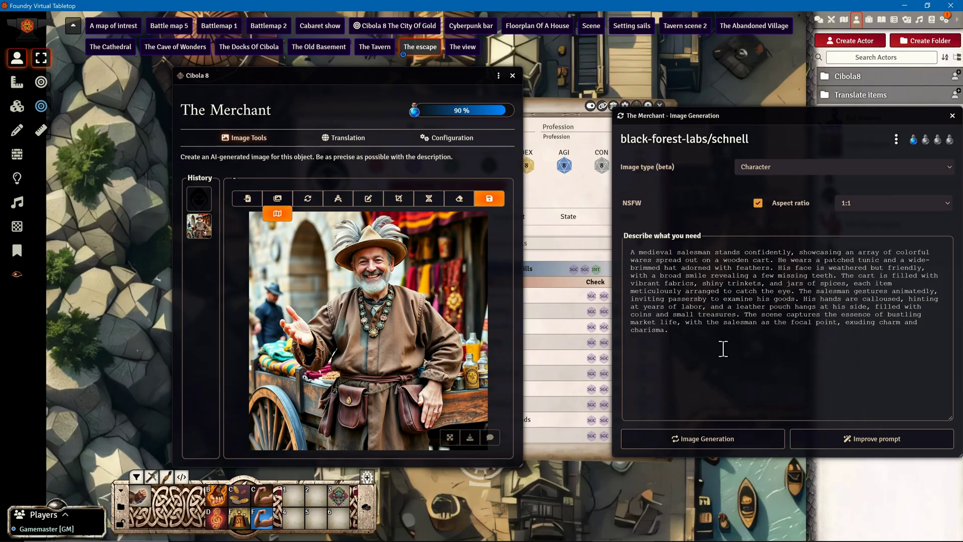
click(896, 139)
click(702, 290)
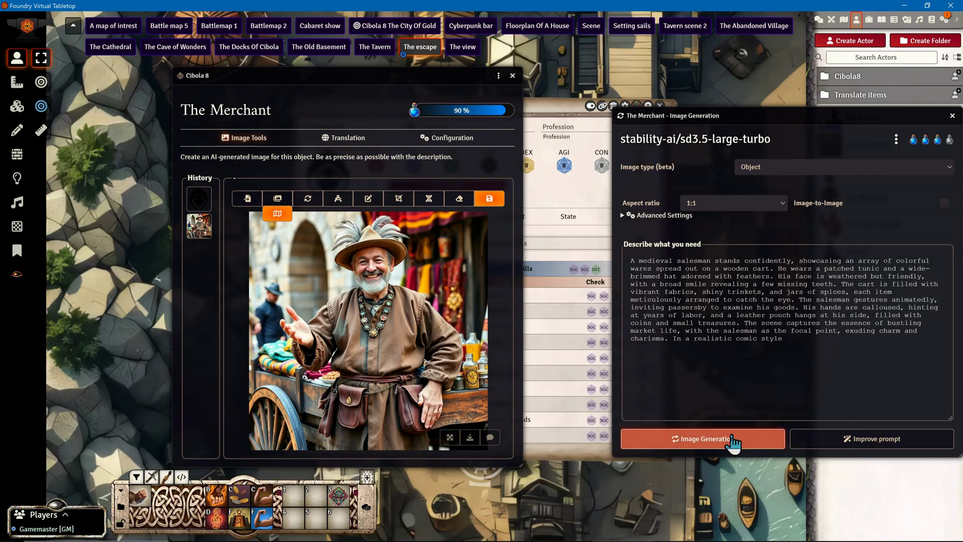
click(760, 167)
click(758, 186)
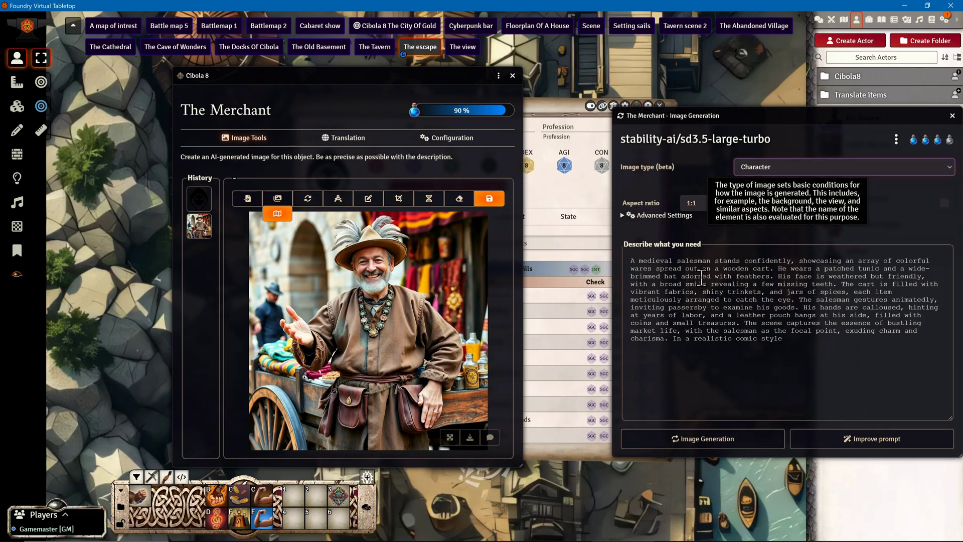
click(715, 443)
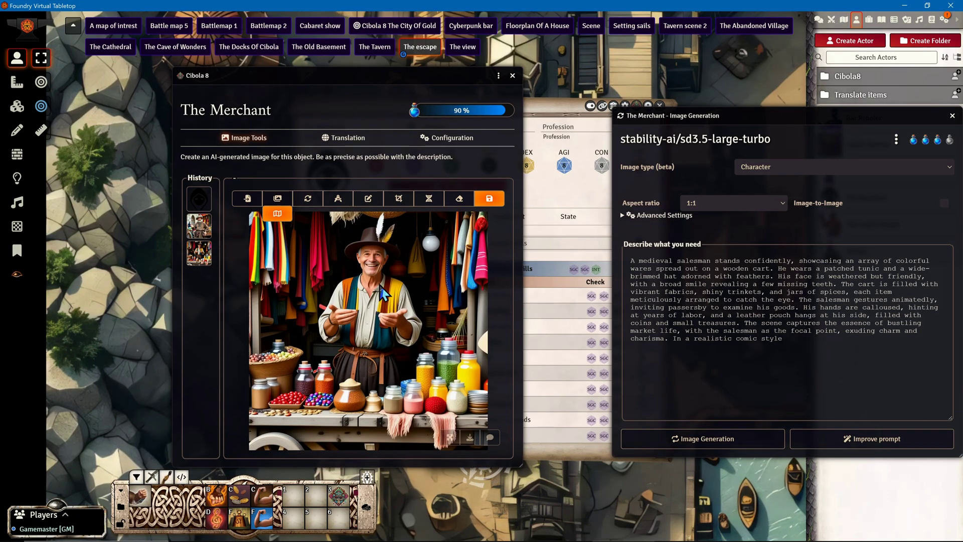
- Close the image generation window, save the first salesman image for The Merchant, and close Cibola 8 and the character sheet
drag(916, 116, 607, 173)
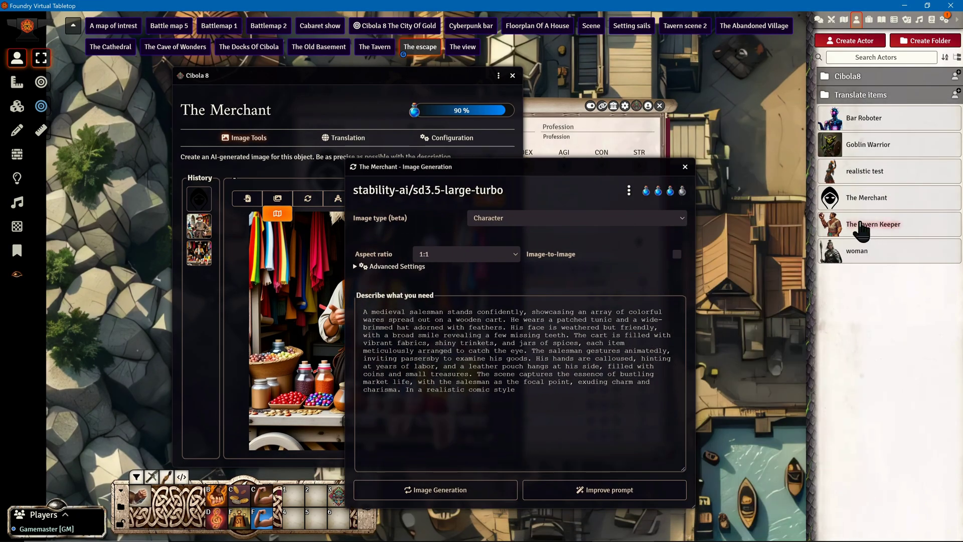
click(685, 167)
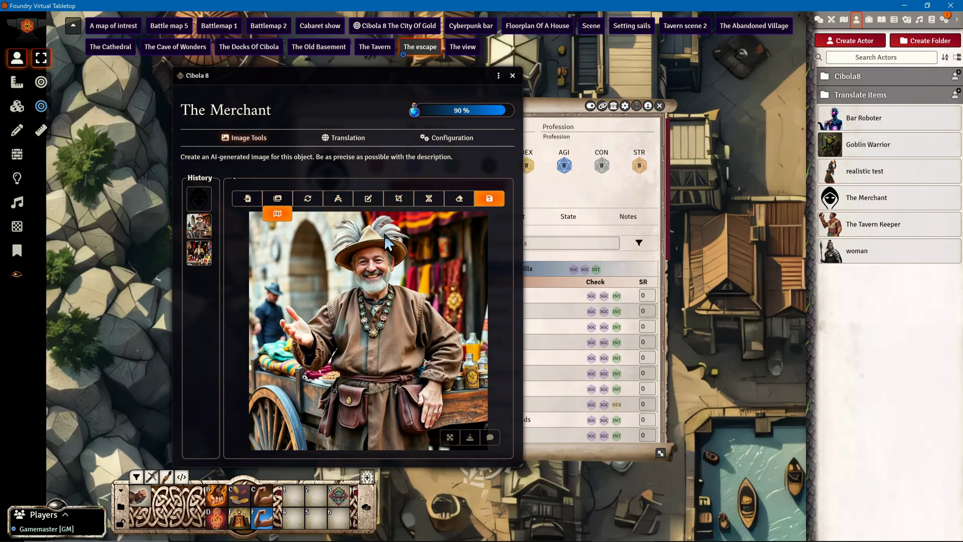
click(489, 198)
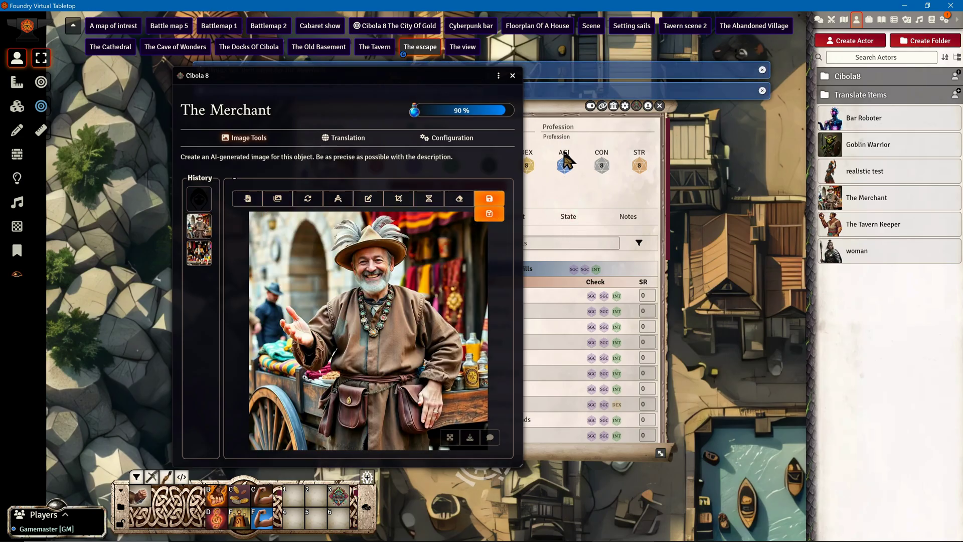
click(512, 75)
click(659, 107)
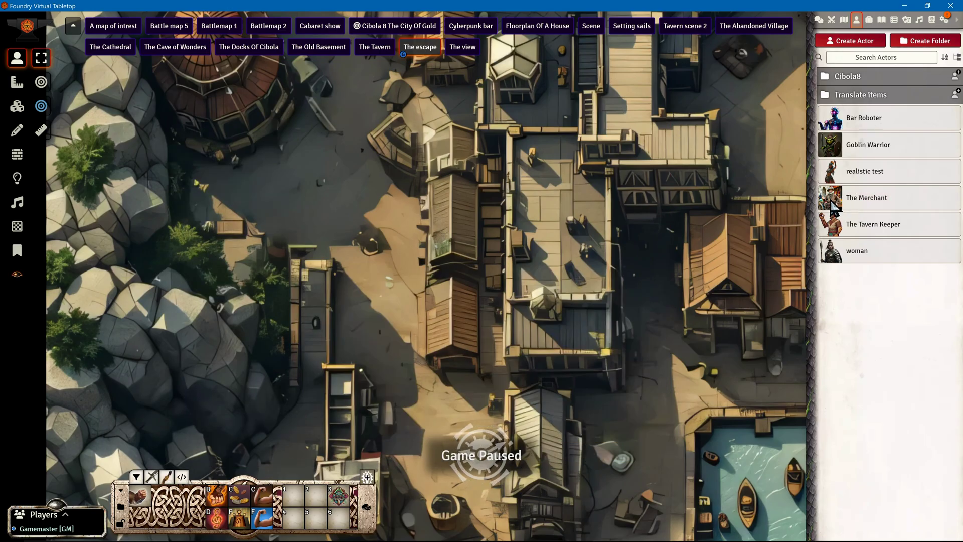
- Replace The Merchant's token image with the avatar picture inside a round Greek-key frame and apply it
right_click(851, 203)
click(847, 331)
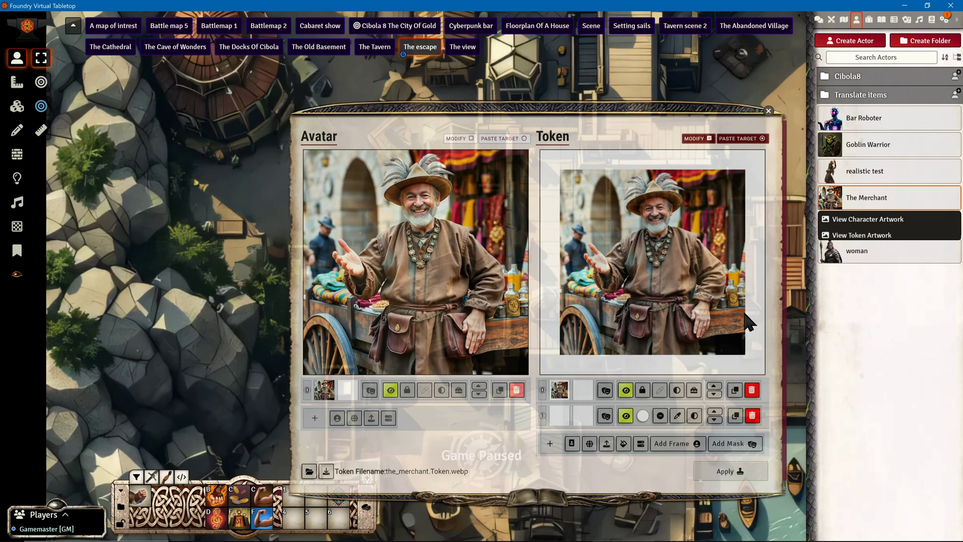
click(752, 390)
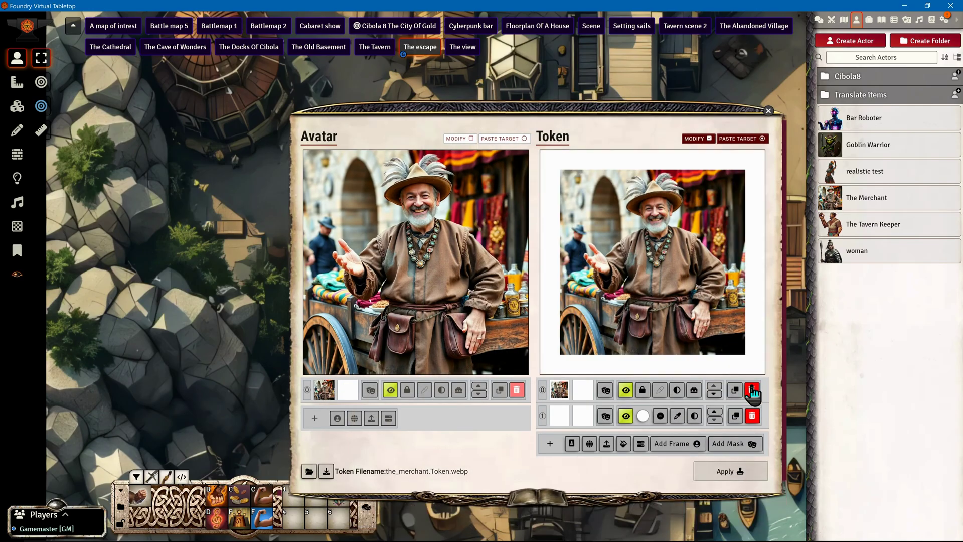
click(752, 390)
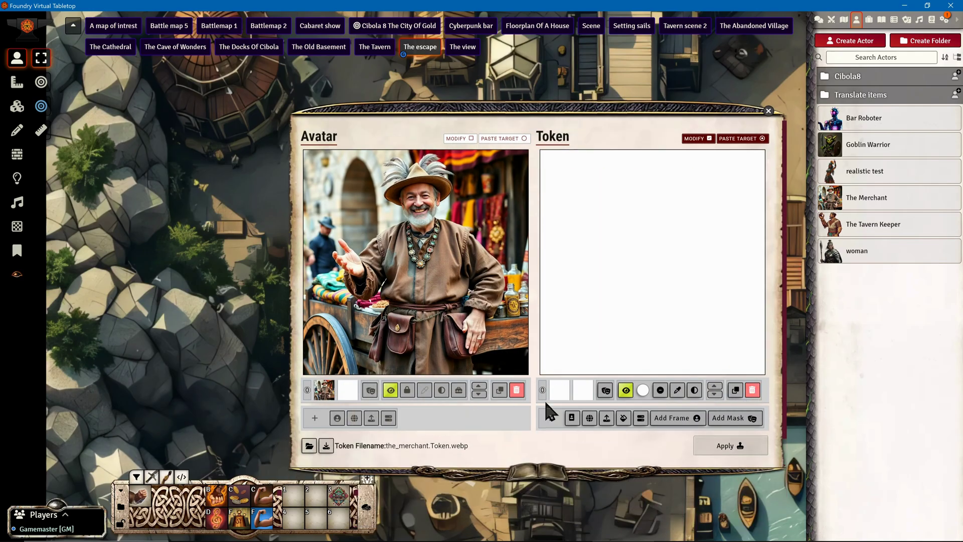
click(571, 419)
click(674, 419)
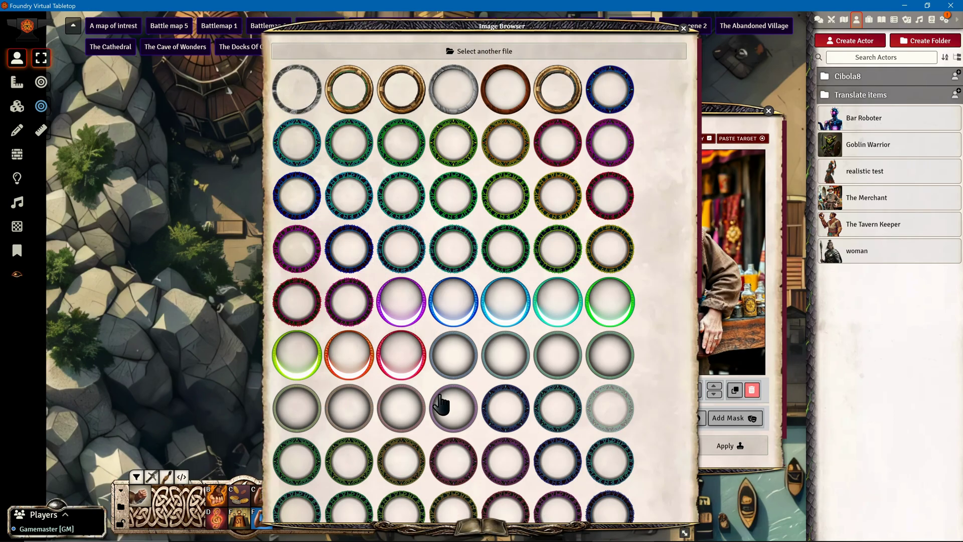
click(434, 408)
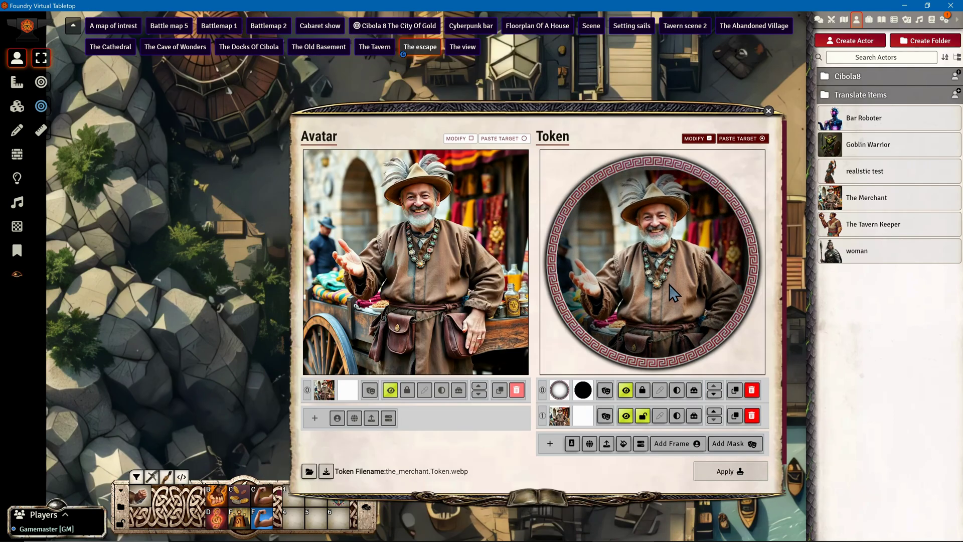
click(729, 474)
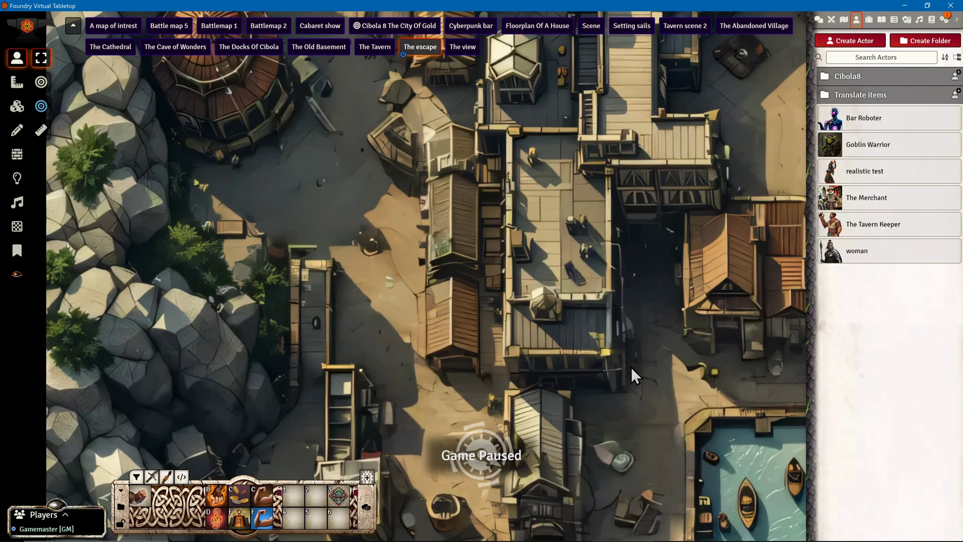
- Place The Merchant's token in the western alley of the scene, beside the long narrow building
drag(853, 198, 365, 329)
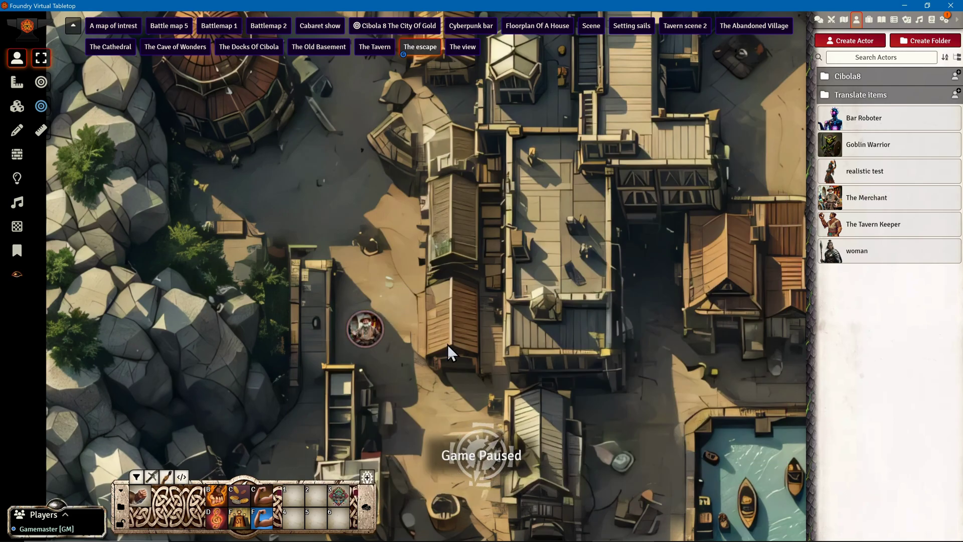
scroll(447, 342, down, 8)
scroll(458, 351, up, 10)
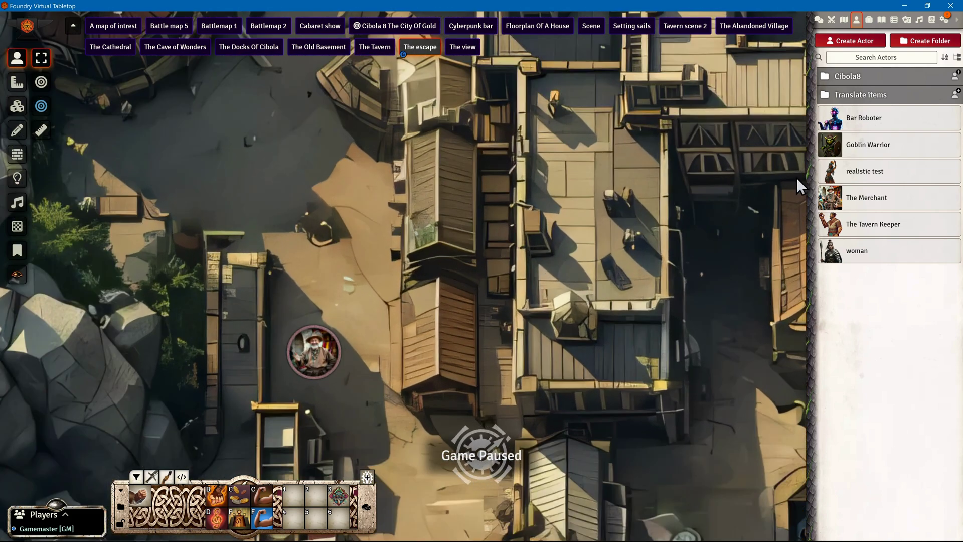
- Set the grid size of the scene "The escape" to 500 pixels, save it and accept the scene dimension change
click(843, 19)
scroll(830, 326, down, 4)
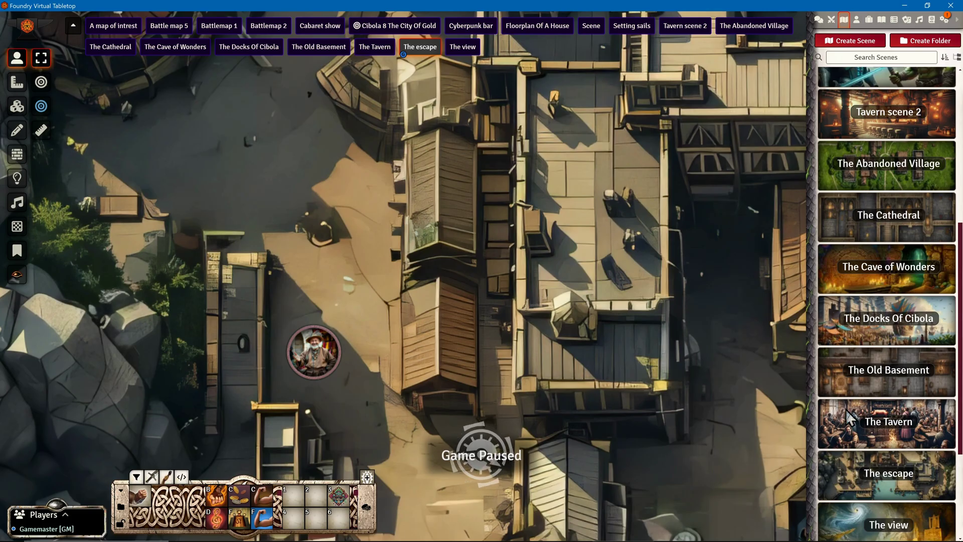
scroll(874, 368, down, 2)
scroll(875, 432, down, 1)
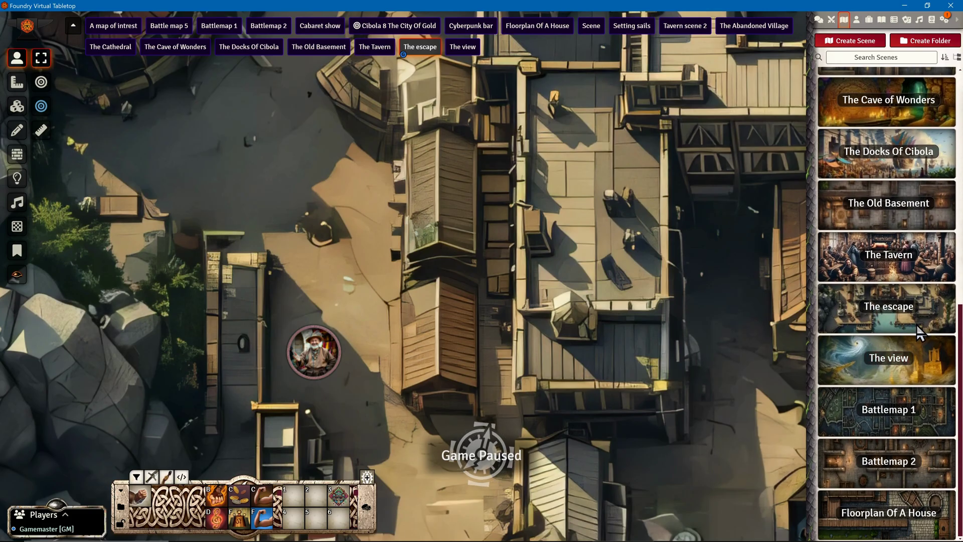
right_click(883, 314)
click(845, 359)
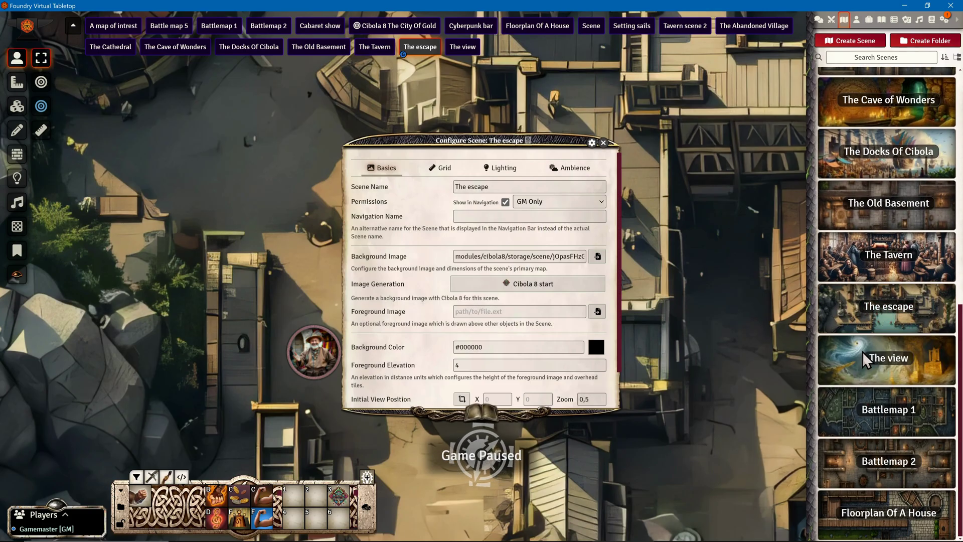
click(448, 172)
click(489, 203)
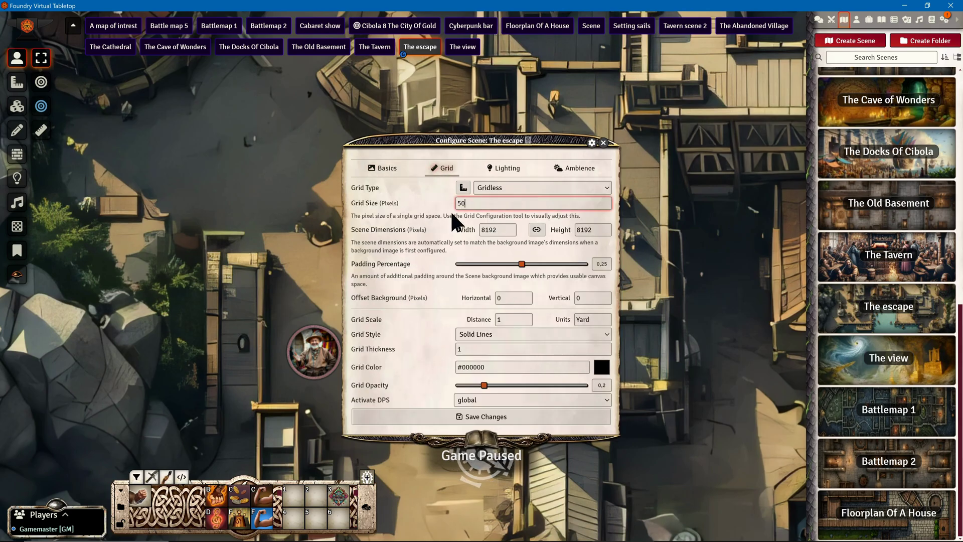
click(437, 309)
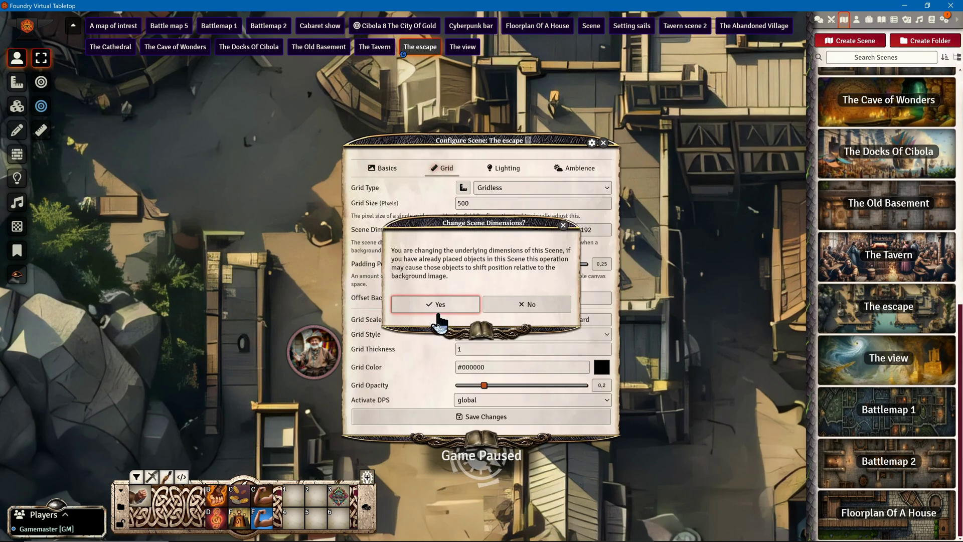
- Accept the pending dimension change, reduce the grid size of the scene "The escape" to shrink its tokens, and confirm the update
click(447, 299)
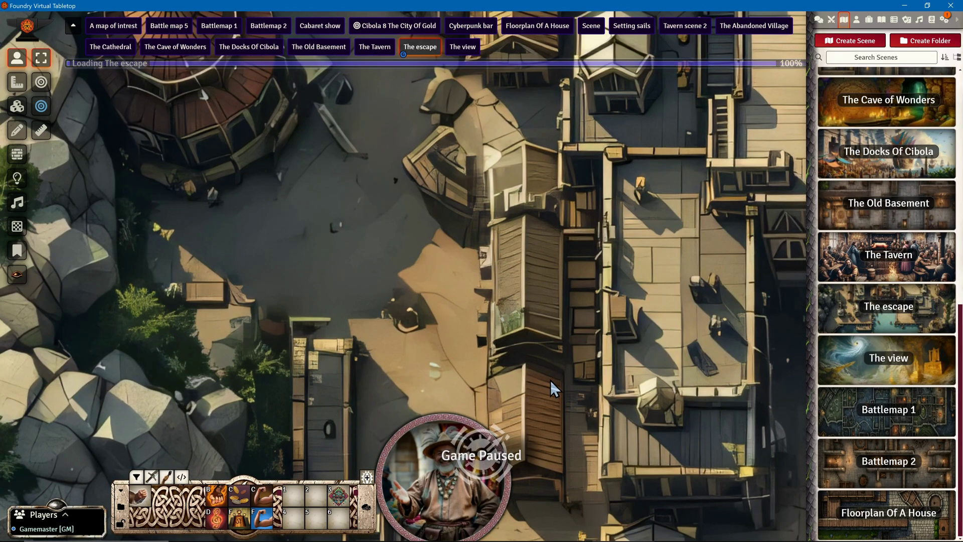
scroll(506, 326, down, 4)
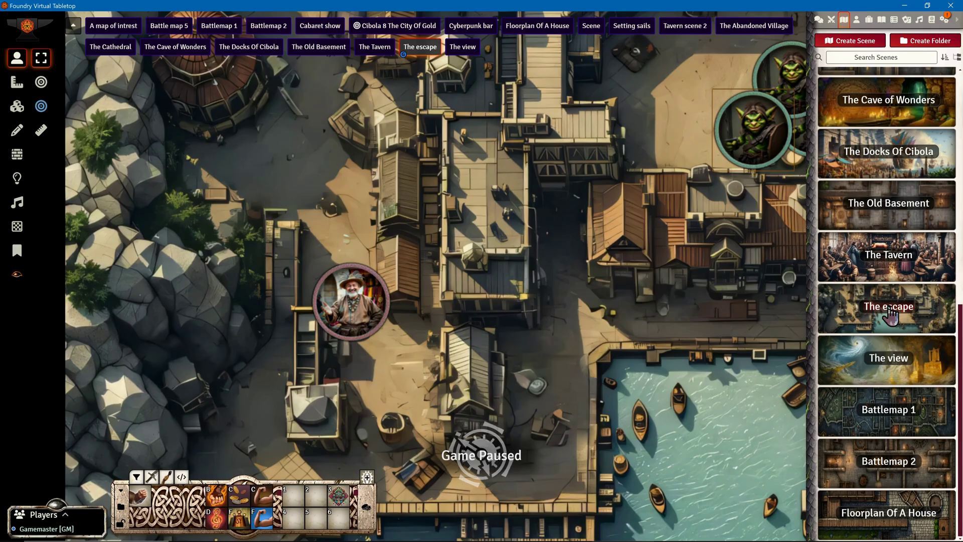
right_click(889, 315)
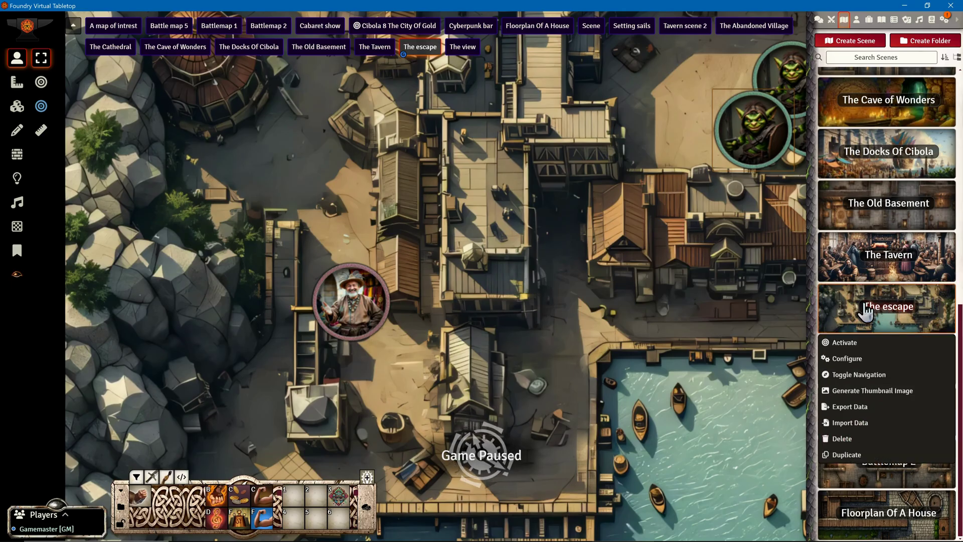
click(848, 358)
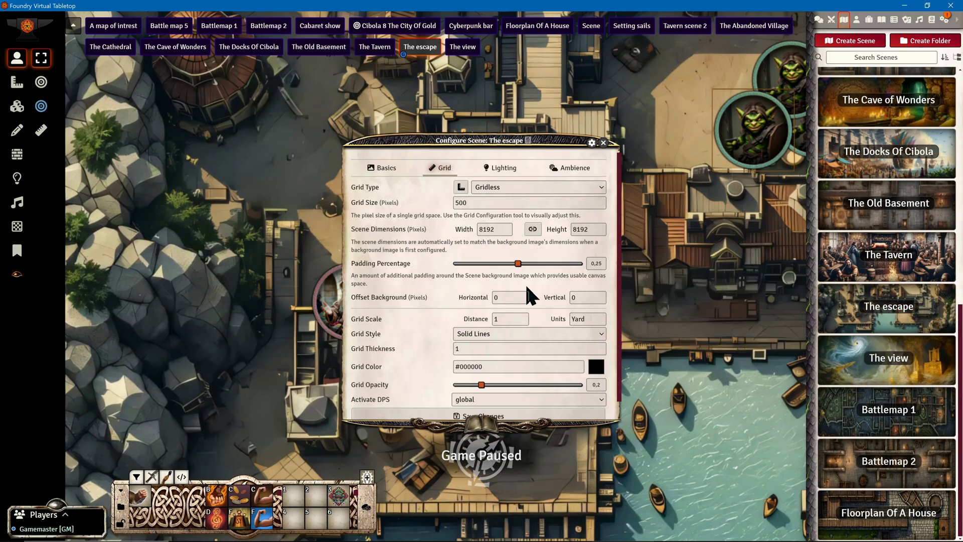
click(461, 202)
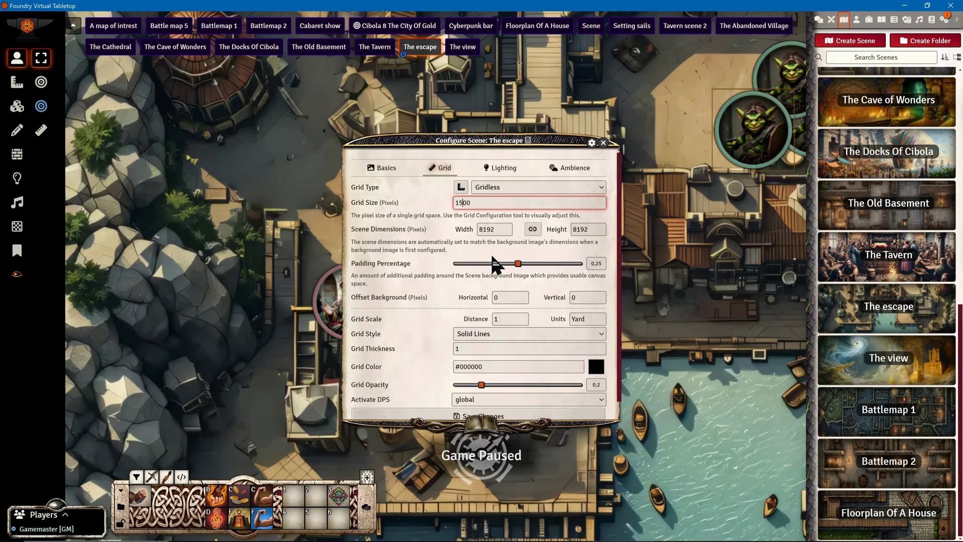
key(Return)
click(436, 303)
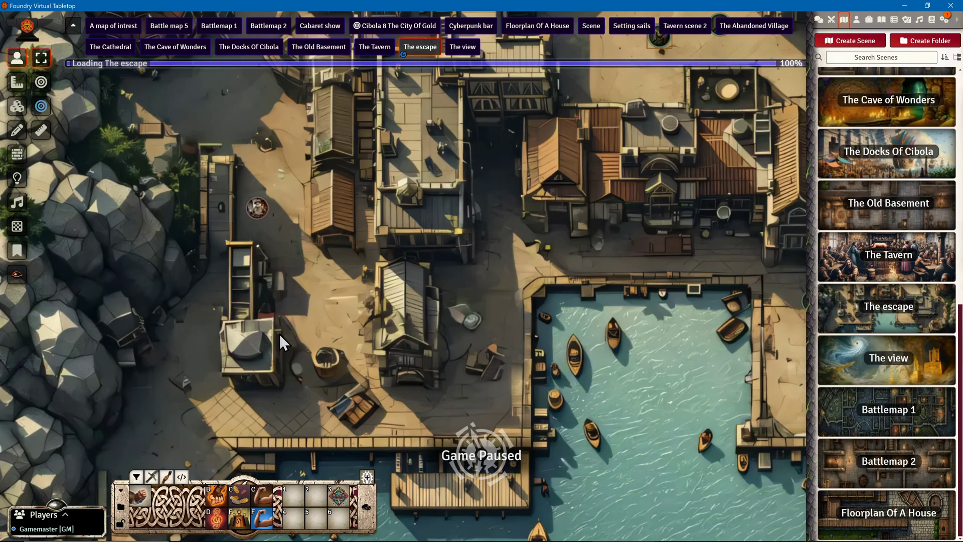
- Open Cibola 8's narration for The Merchant's token and enter "Hello my friend, how can i help you today" as the speech text
scroll(351, 291, up, 3)
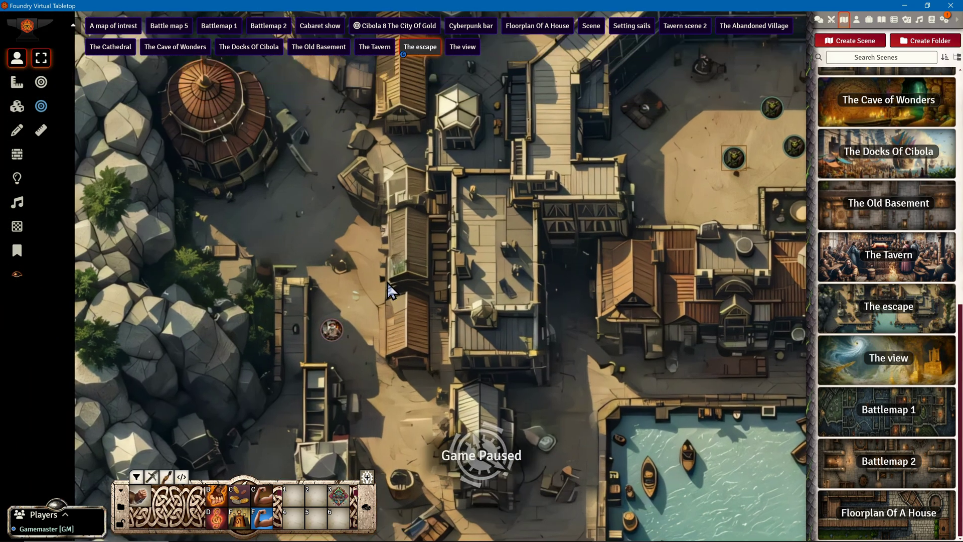
right_click(293, 351)
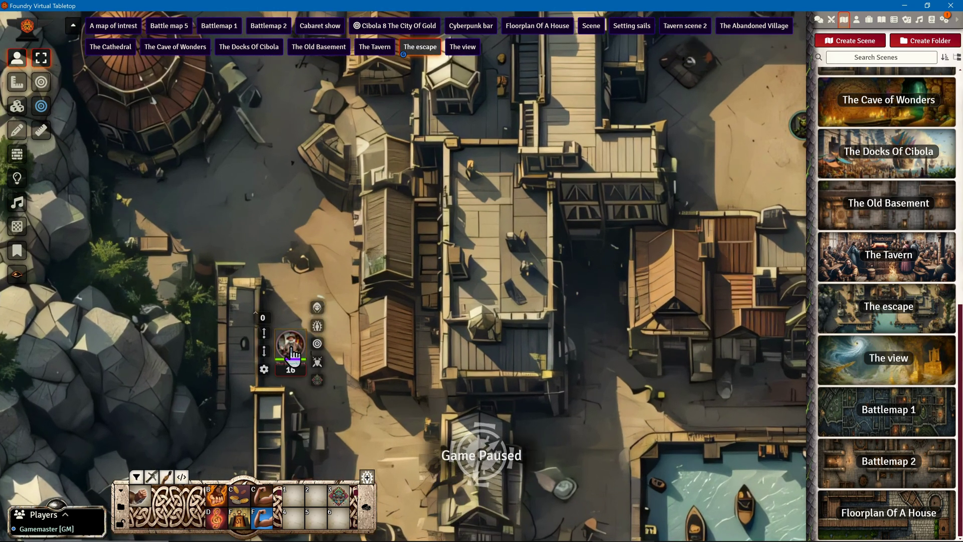
click(317, 377)
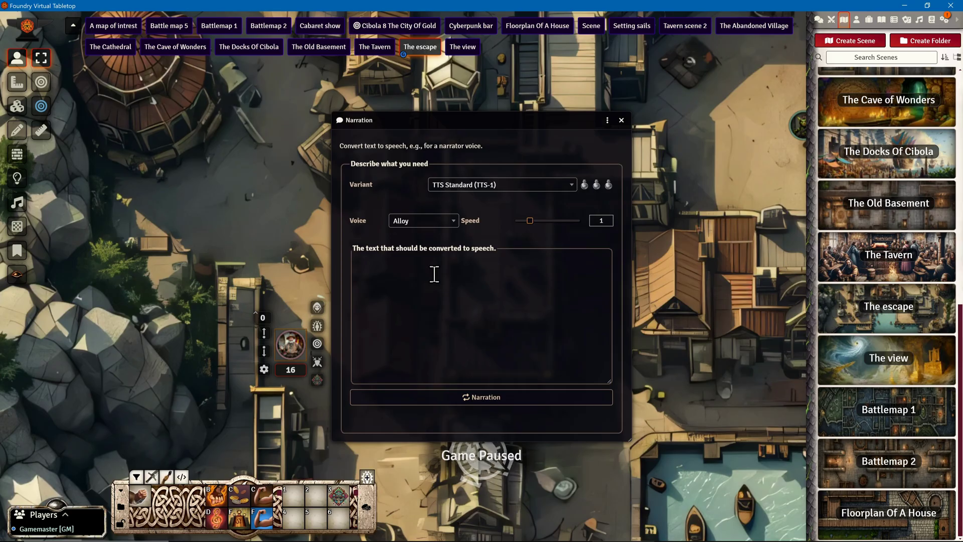
text(Hello my friend, how can i help you today)
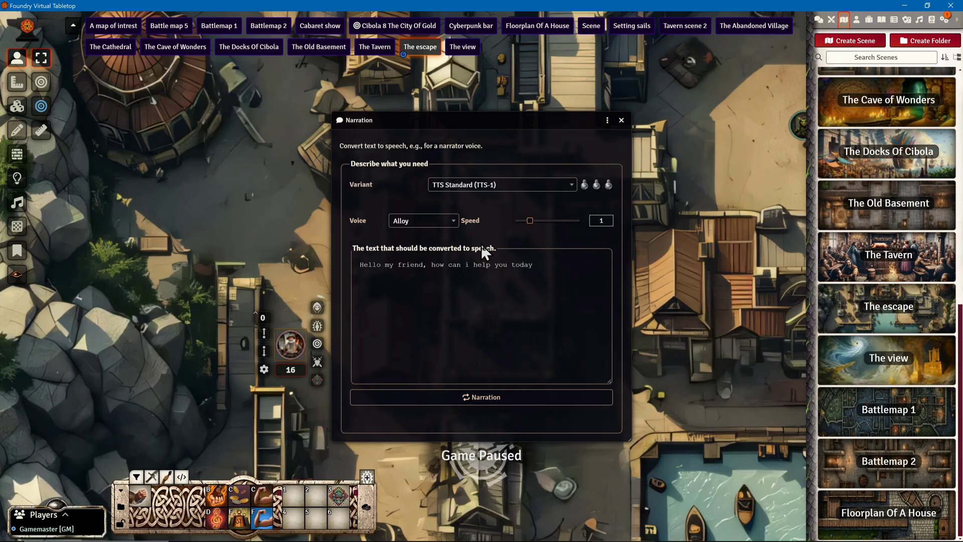
- Choose the Onyx voice, keep the TTS Standard (TTS-1) variant, and generate The Merchant's narration
click(447, 221)
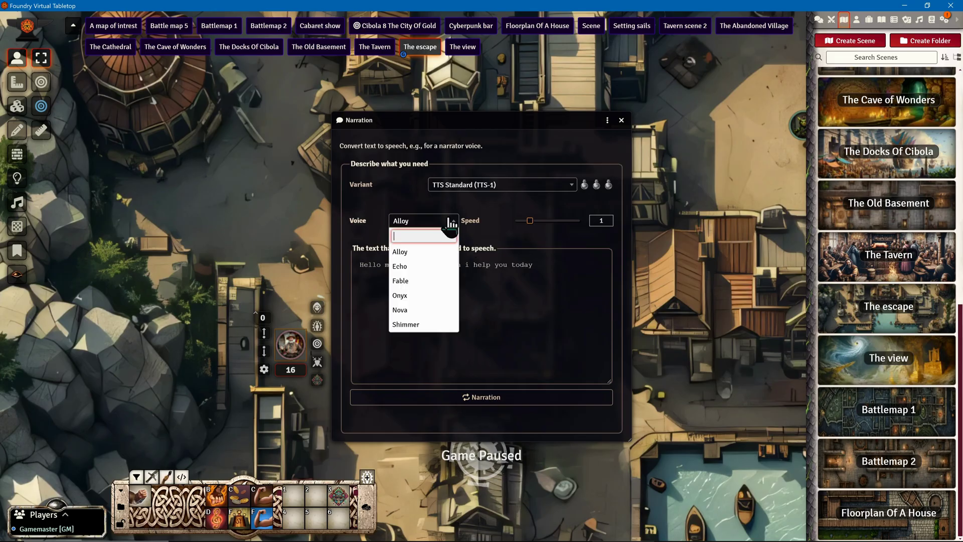
click(399, 295)
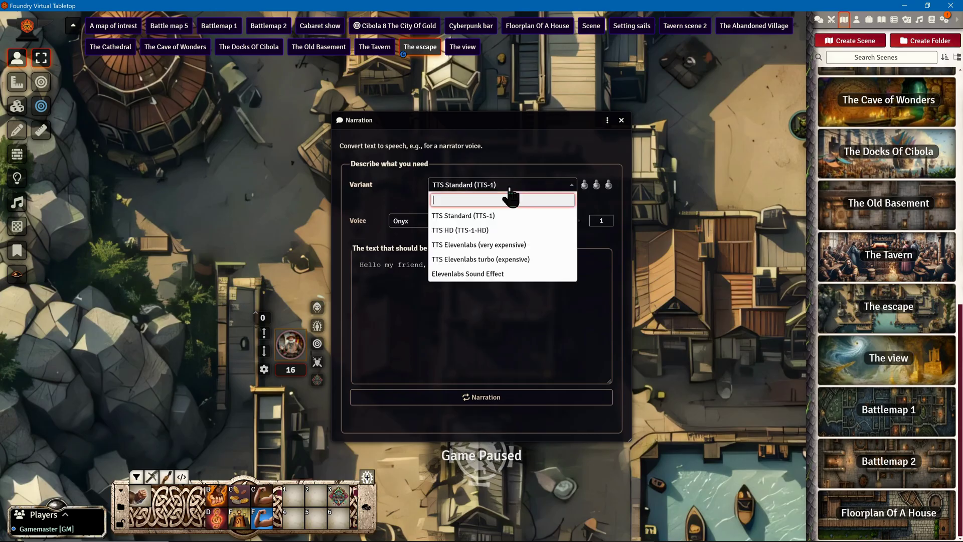
click(436, 191)
click(480, 397)
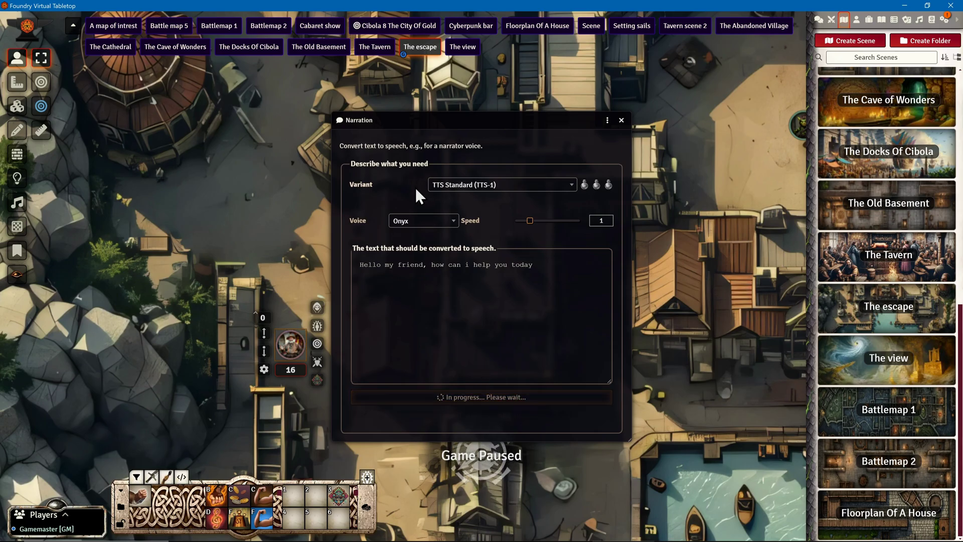
drag(412, 120, 393, 94)
- Play The Merchant's saved "Hello my friend, how" audio, move the speech window clear of the token, and close it
click(420, 302)
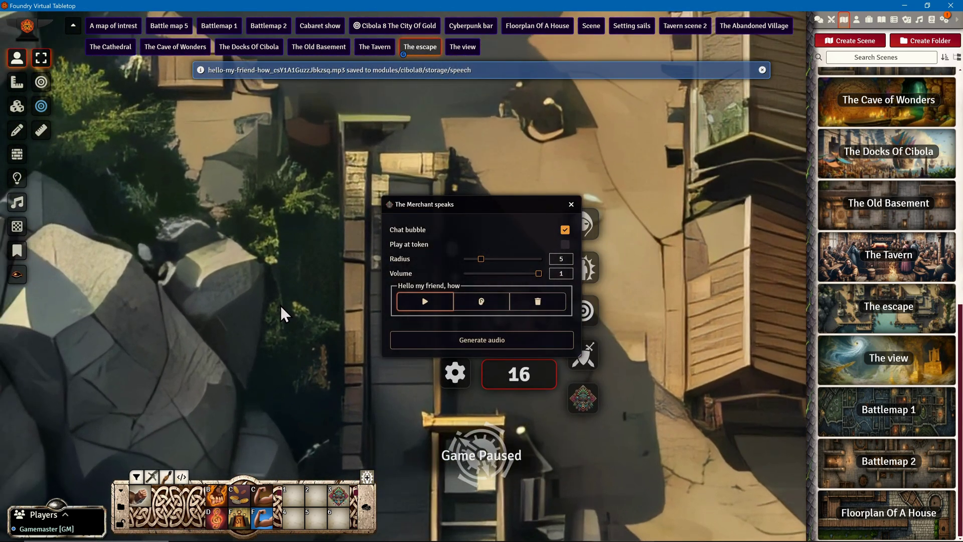
drag(448, 206, 709, 118)
scroll(561, 314, down, 5)
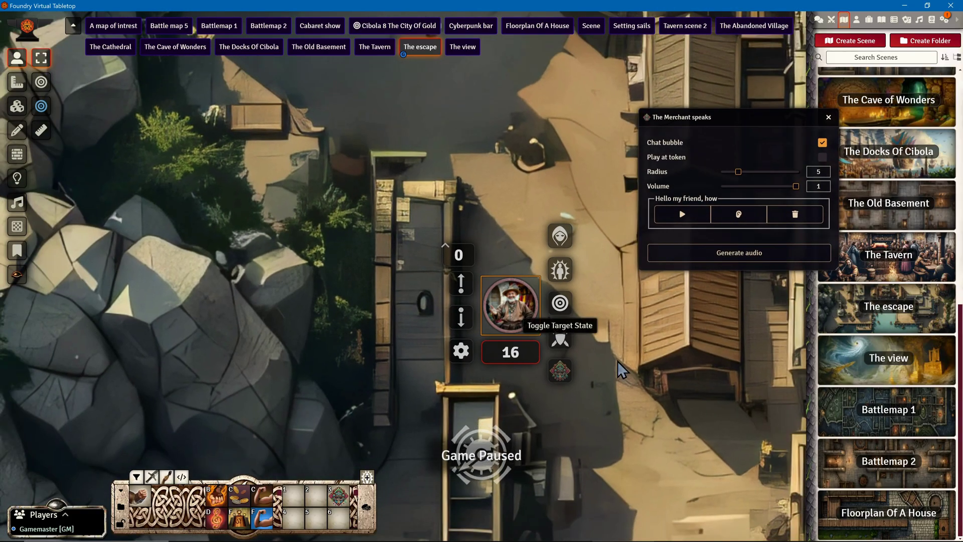
scroll(603, 370, down, 1)
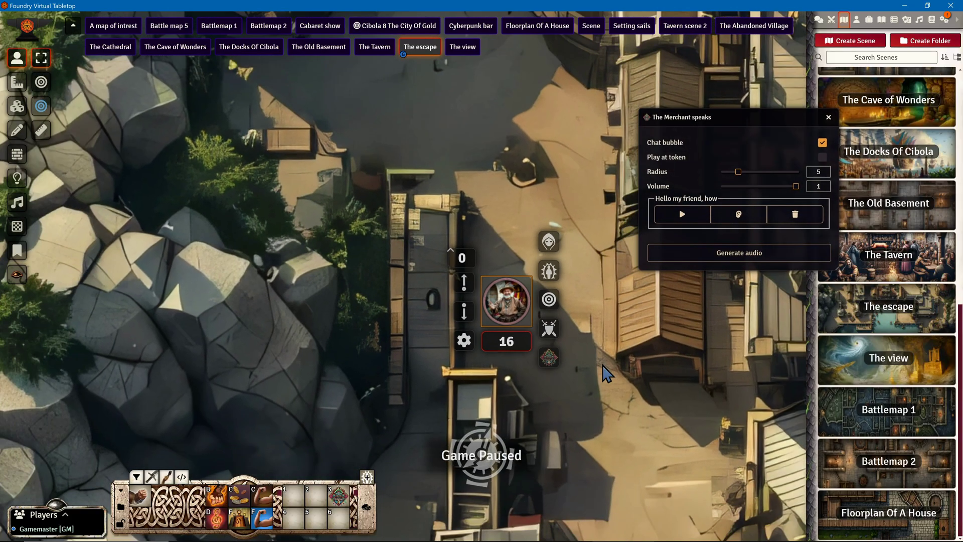
scroll(682, 371, down, 1)
drag(684, 377, 533, 357)
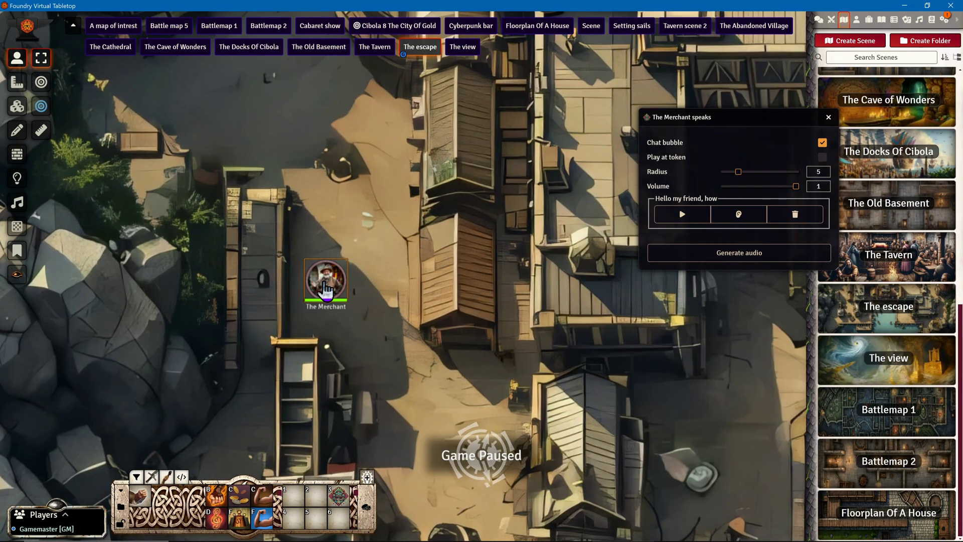
click(827, 117)
- Reopen the speech controls from The Merchant's token to review the saved audio and its playback settings, and close them
scroll(354, 314, down, 1)
mouse_move(331, 281)
mouse_down()
mouse_move(354, 216)
mouse_move(332, 279)
mouse_up()
right_click(332, 281)
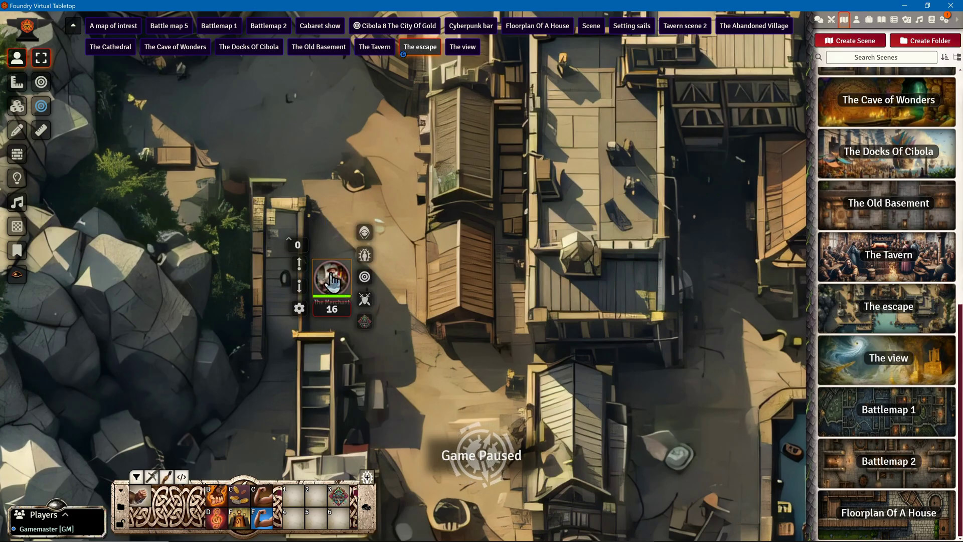
click(364, 322)
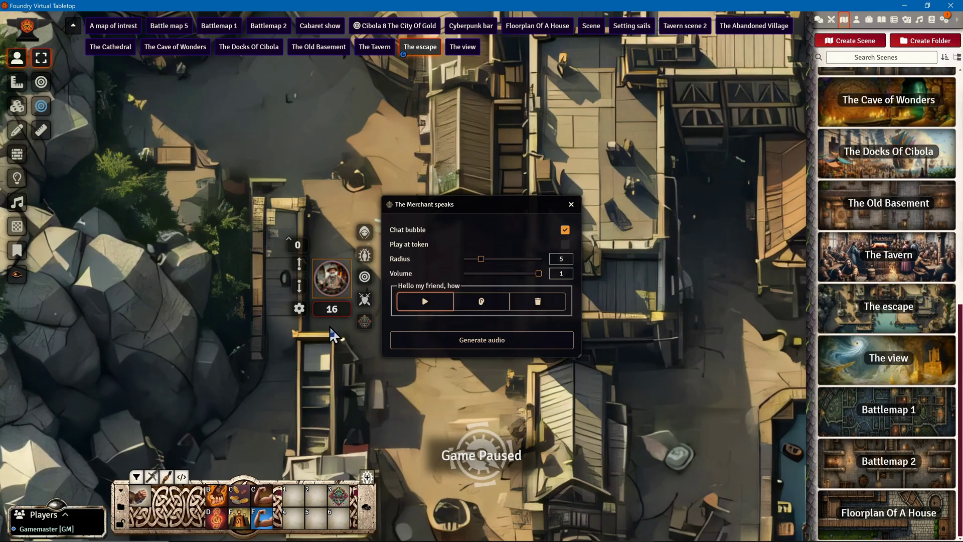
click(571, 204)
- Examine the size and placement of the goblin tokens in the sandy courtyard and on the quay east of the harbour
scroll(722, 292, down, 3)
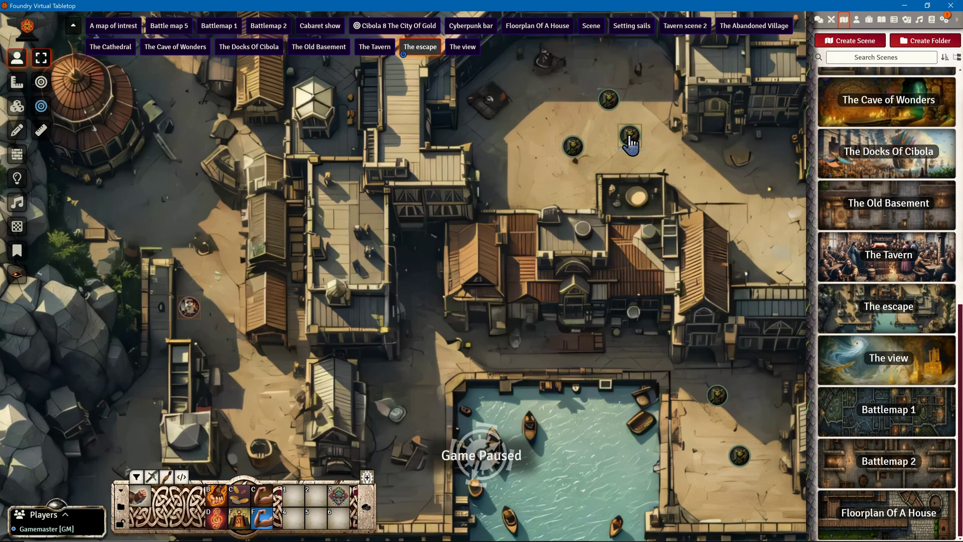
scroll(652, 152, up, 3)
drag(652, 152, 567, 377)
scroll(522, 265, up, 4)
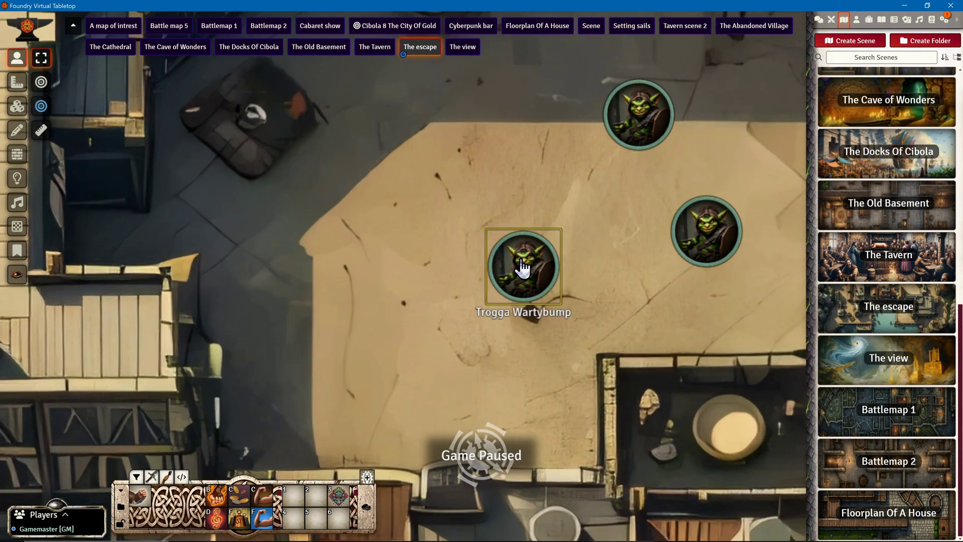
scroll(733, 283, down, 2)
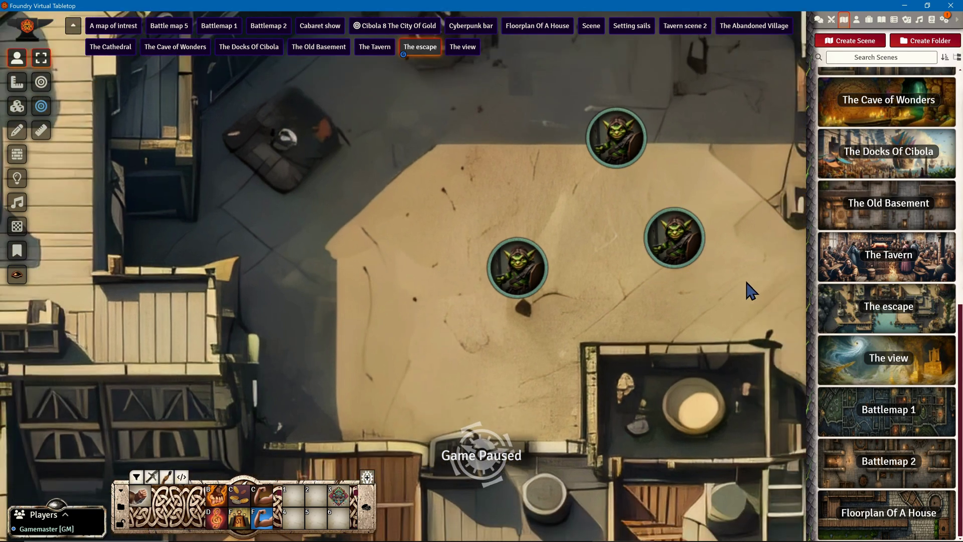
scroll(750, 292, down, 3)
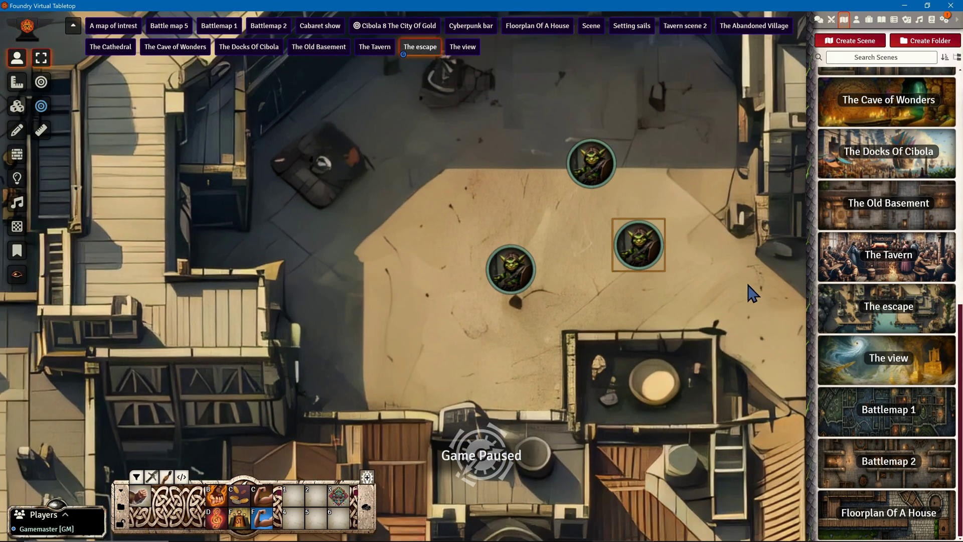
scroll(657, 269, down, 4)
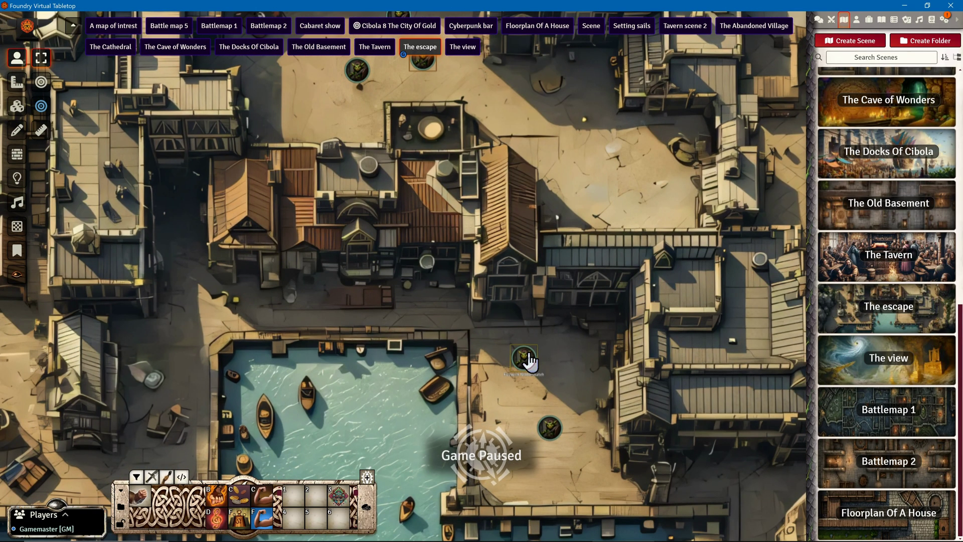
scroll(551, 432, up, 4)
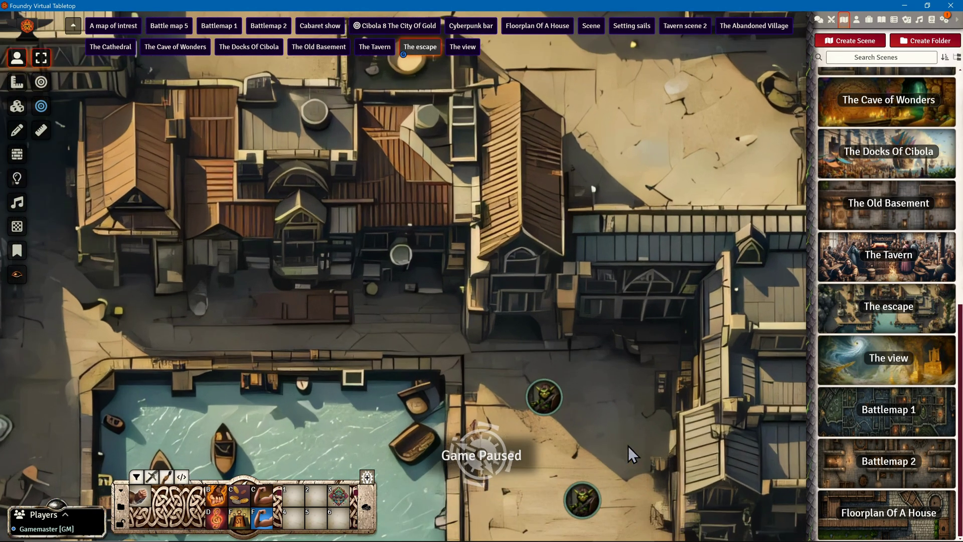
scroll(548, 290, up, 1)
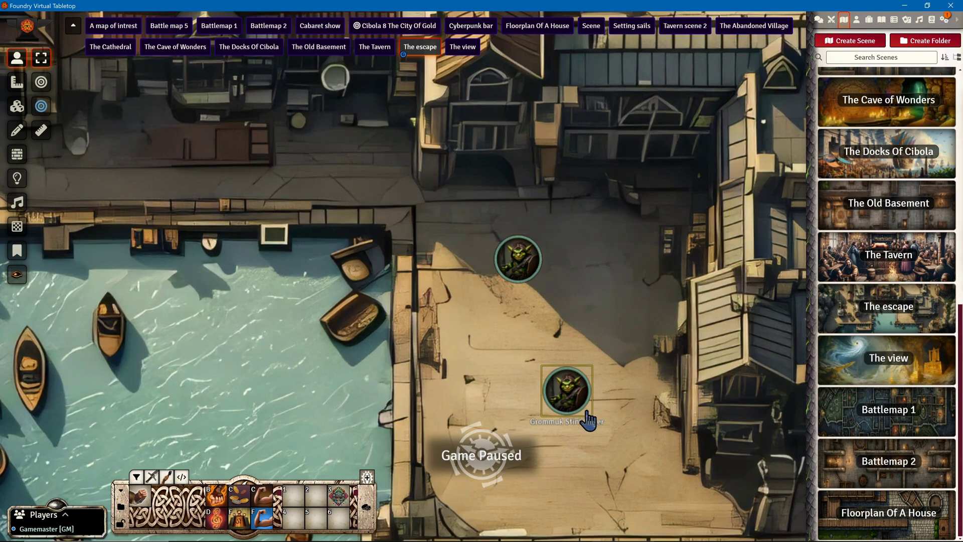